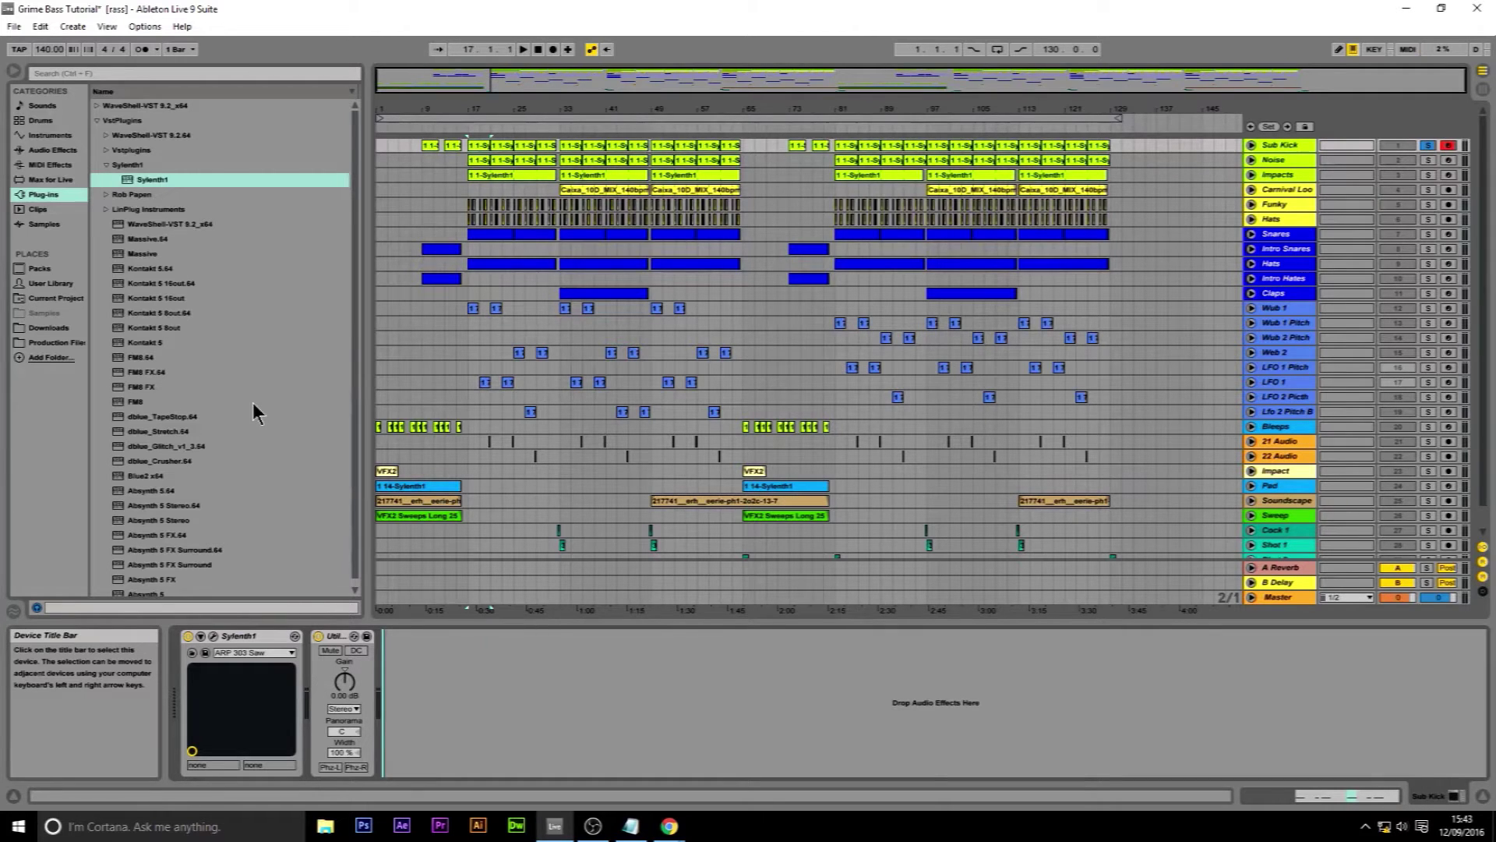
Step: Load Sylenth1 onto the Sub Kick track and reset it to an initialized preset
left_click_drag(159, 180, 303, 607)
left_click_drag(267, 704, 268, 704)
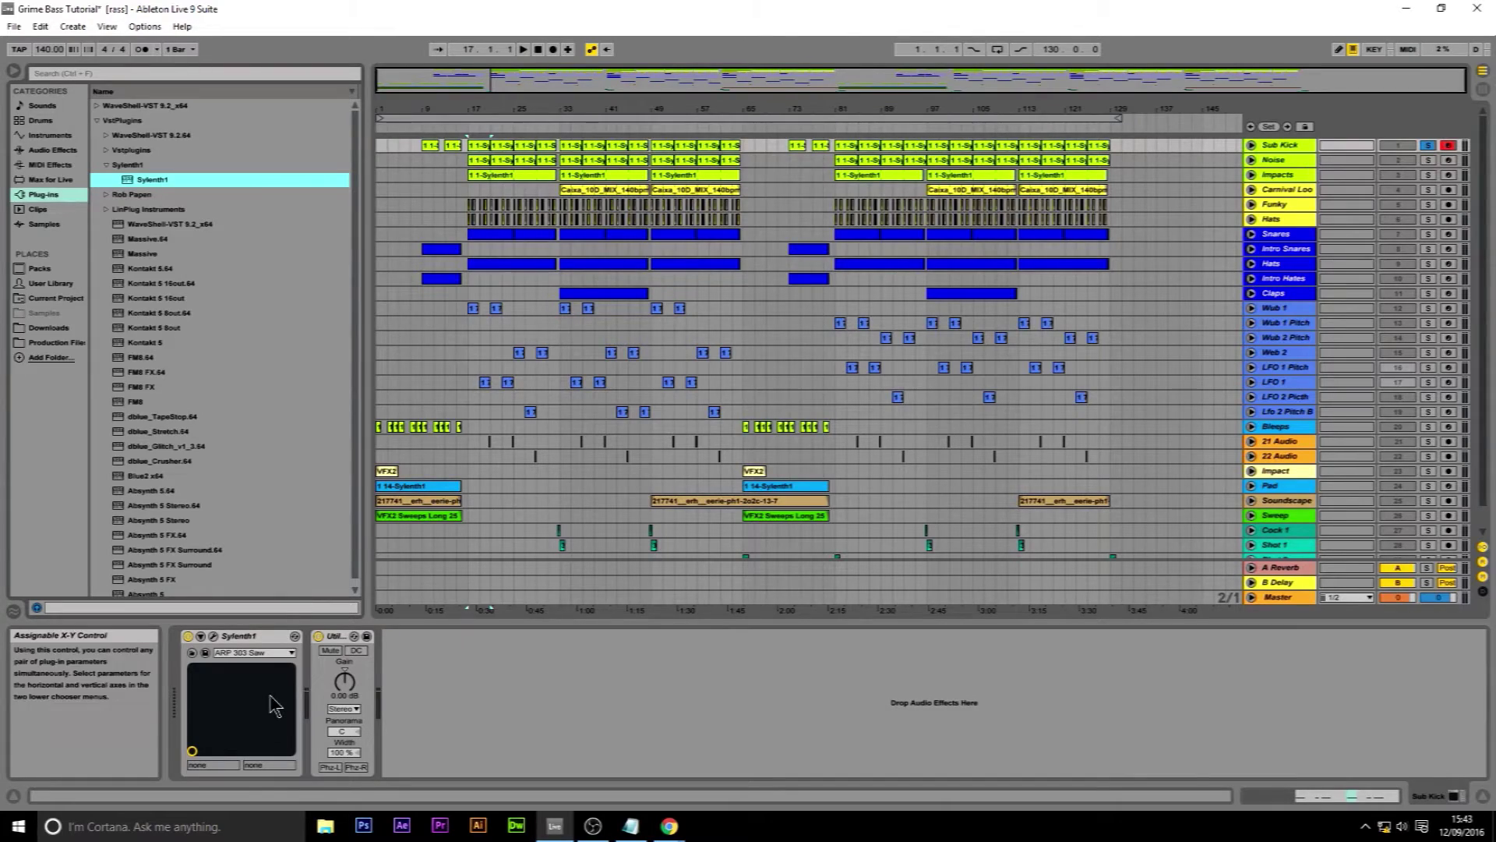
left_click(213, 637)
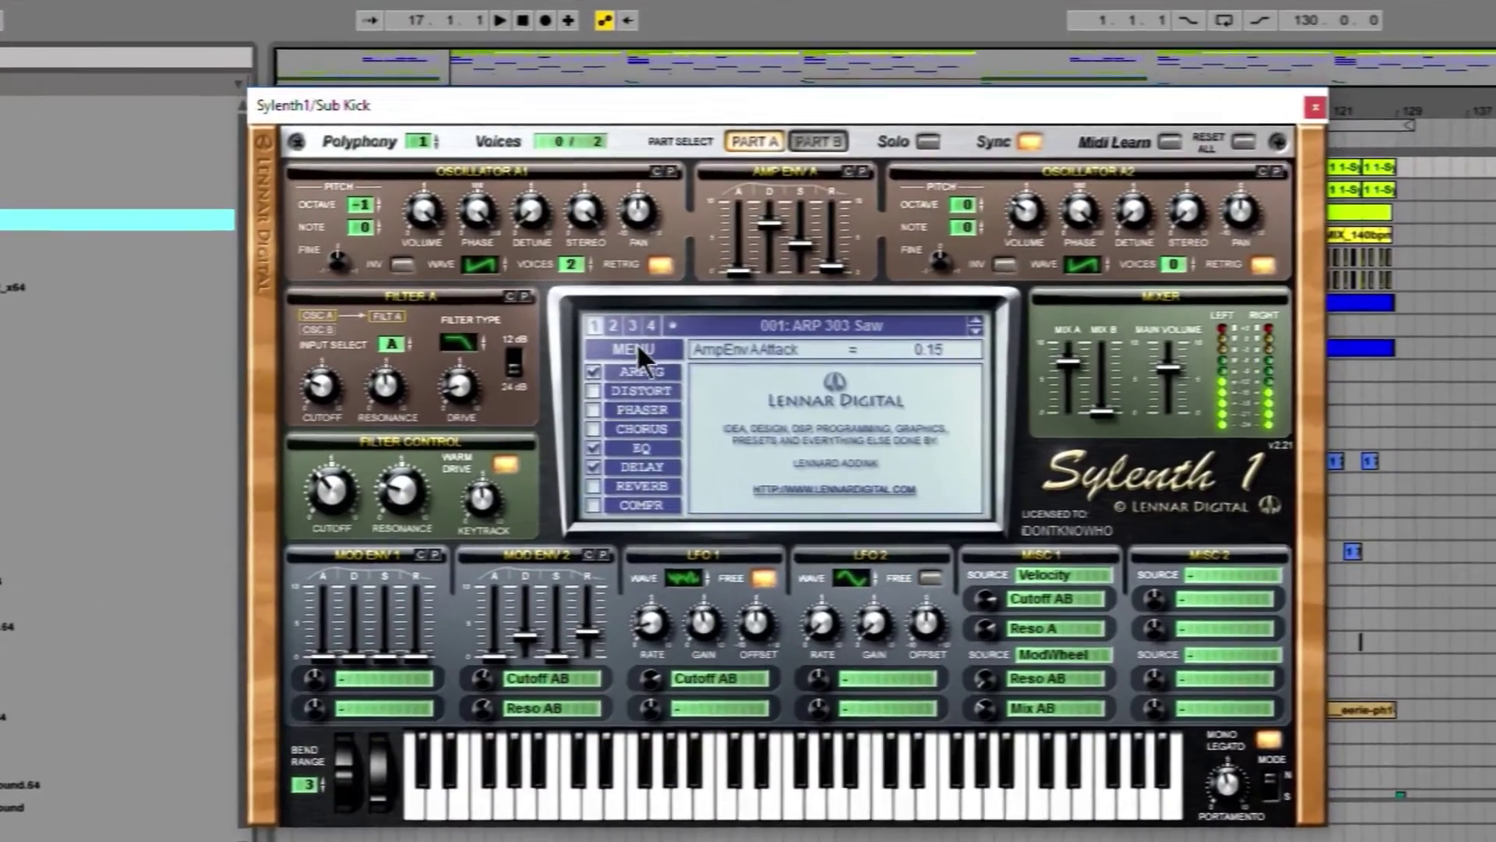
left_click(636, 343)
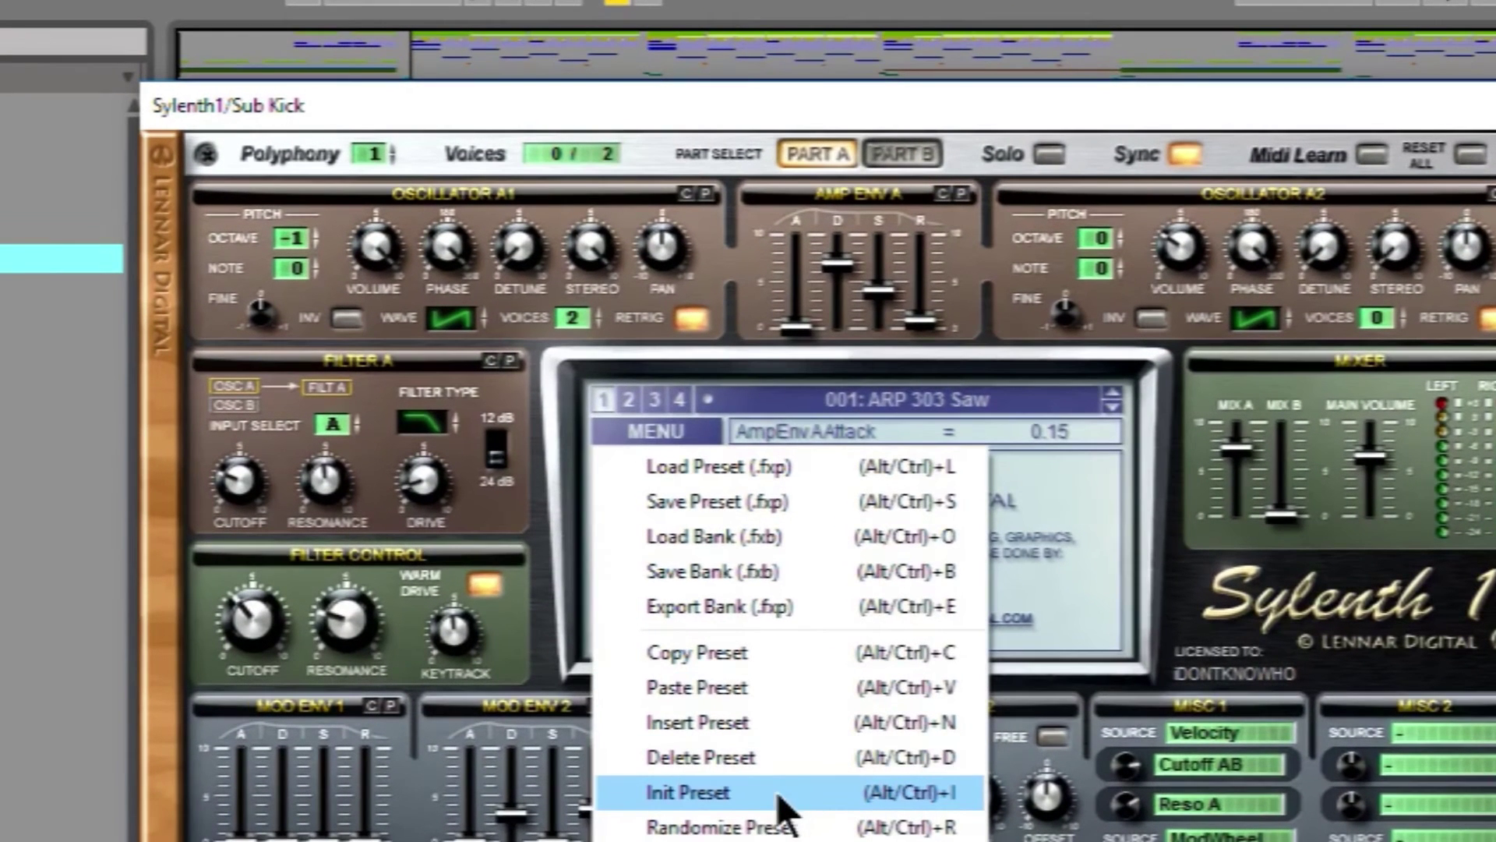
left_click(777, 793)
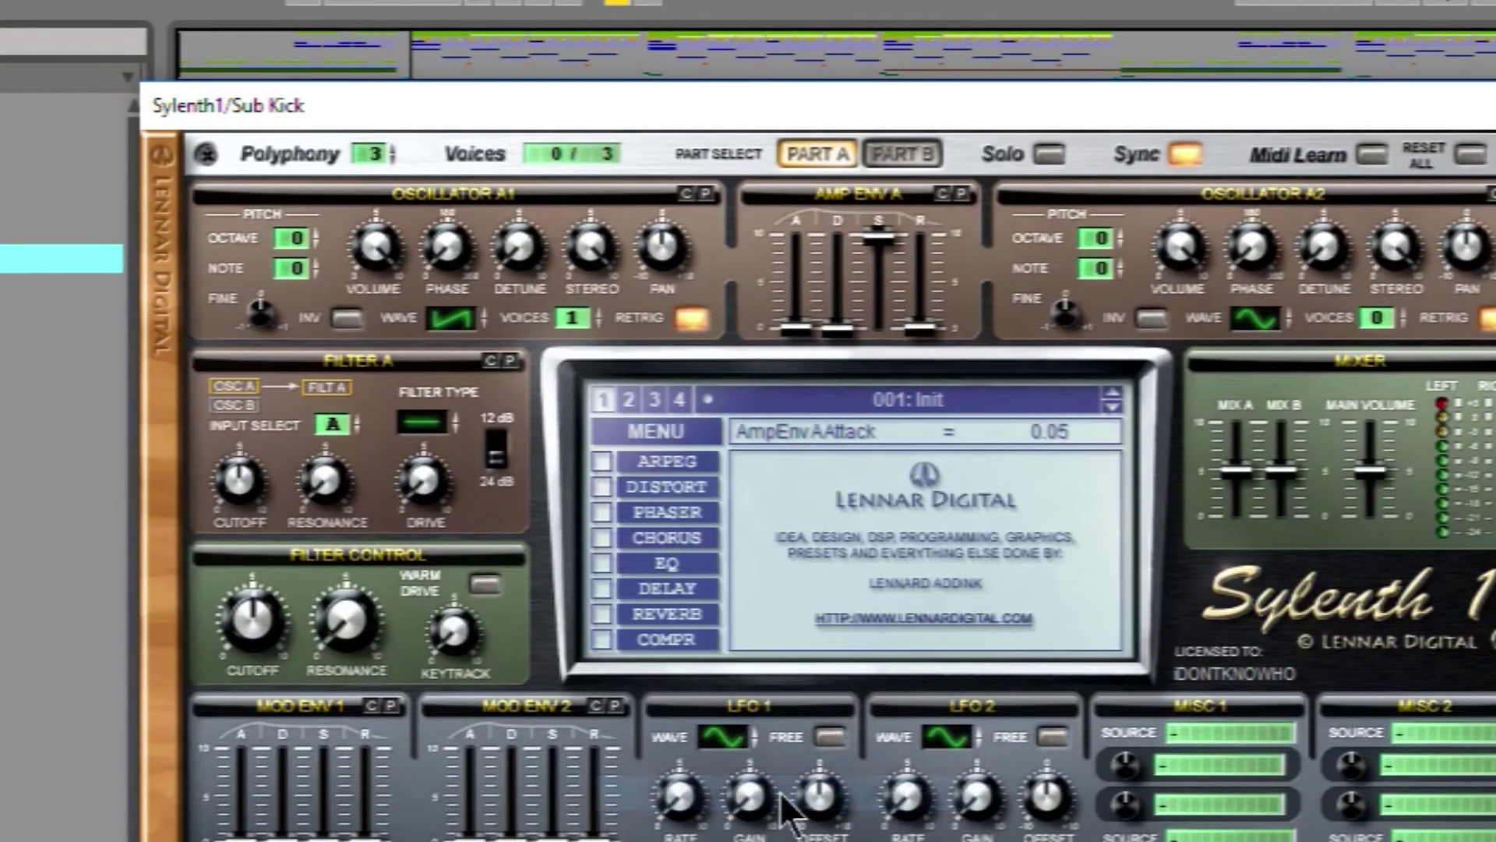
Step: Set oscillator A1 to a sine wave at octave -2 and assign Mod Env 1 to Pitch AB
left_click(466, 315)
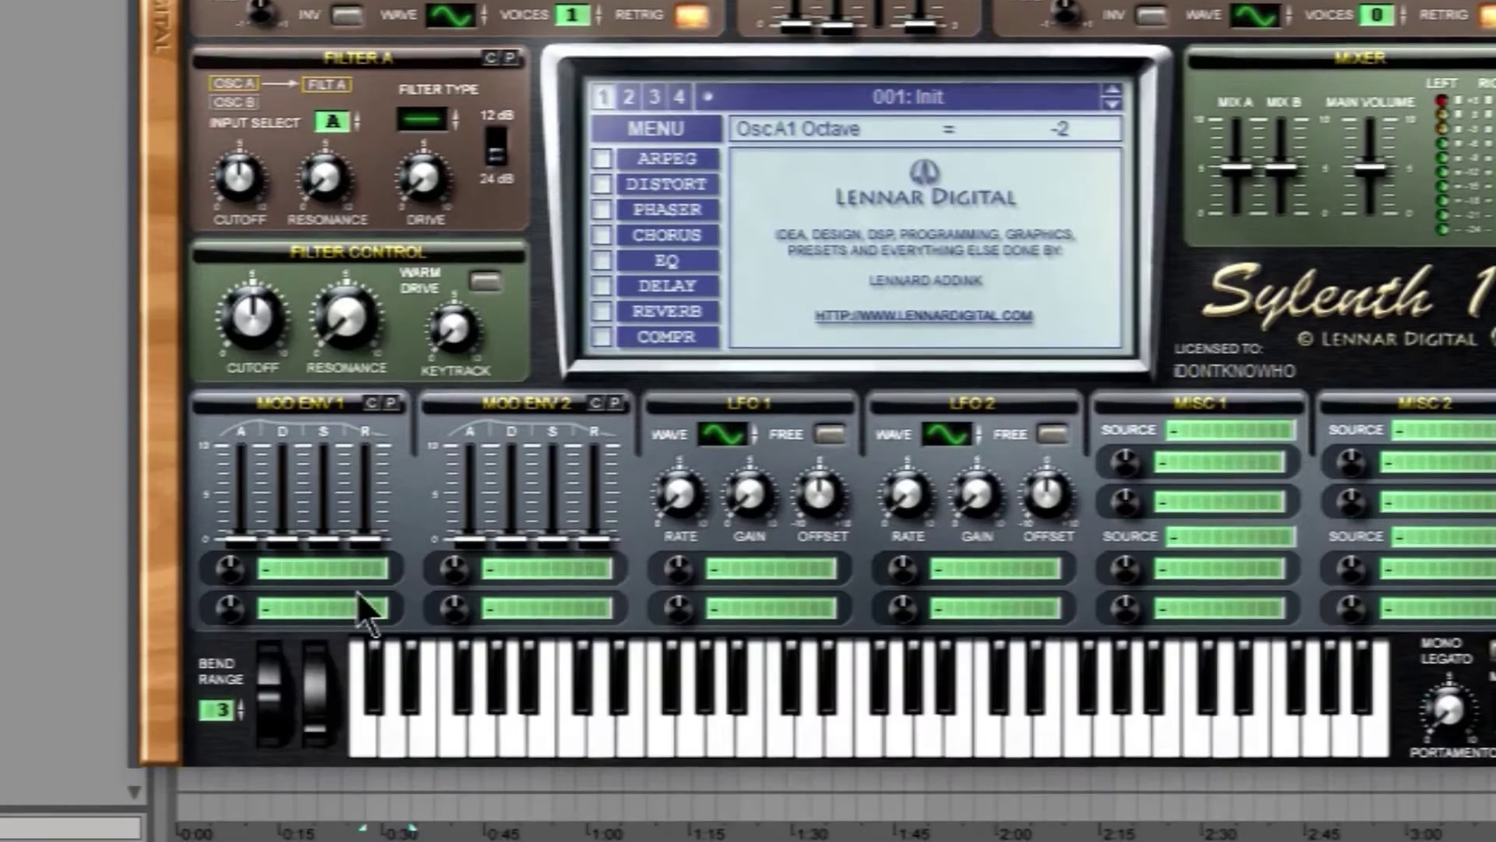
left_click(353, 421)
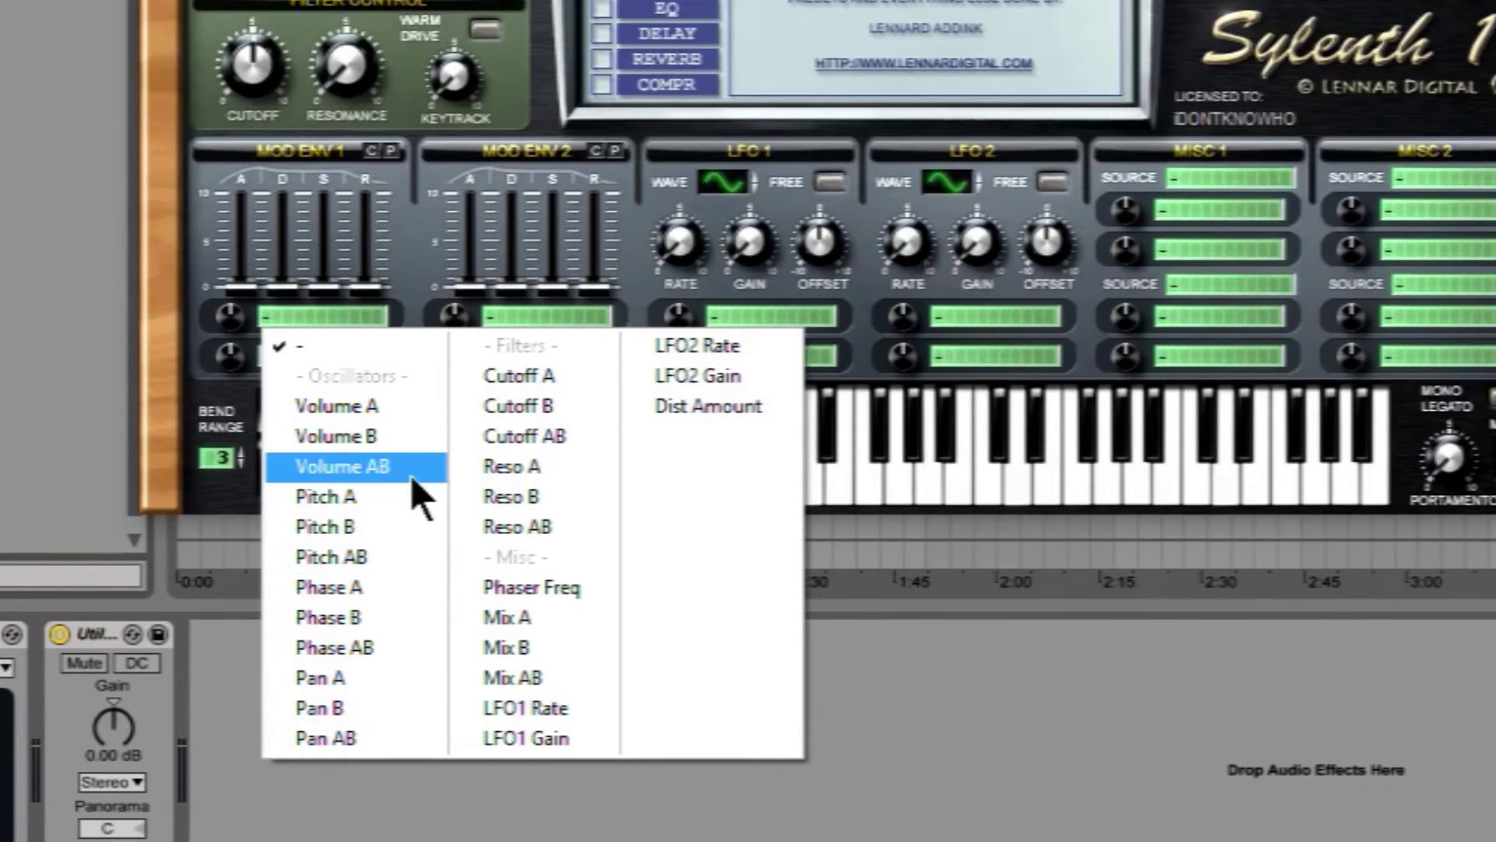
left_click(404, 553)
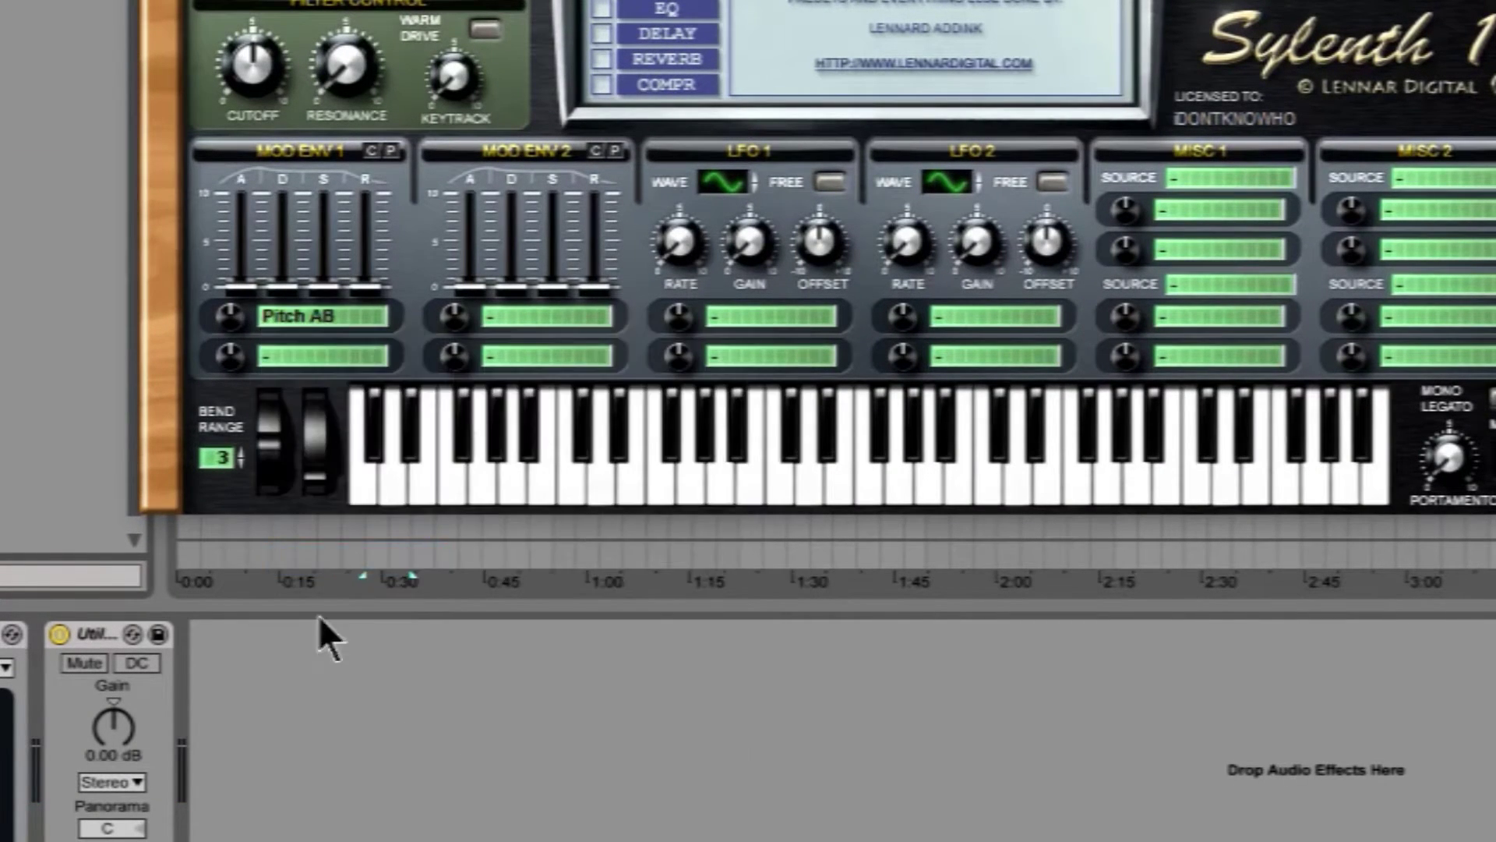
Step: Set the Utility gain to 7.78 dB, then raise Mod Env 1's decay slightly with a pitch modulation amount of 2.19
left_click_drag(129, 731, 129, 697)
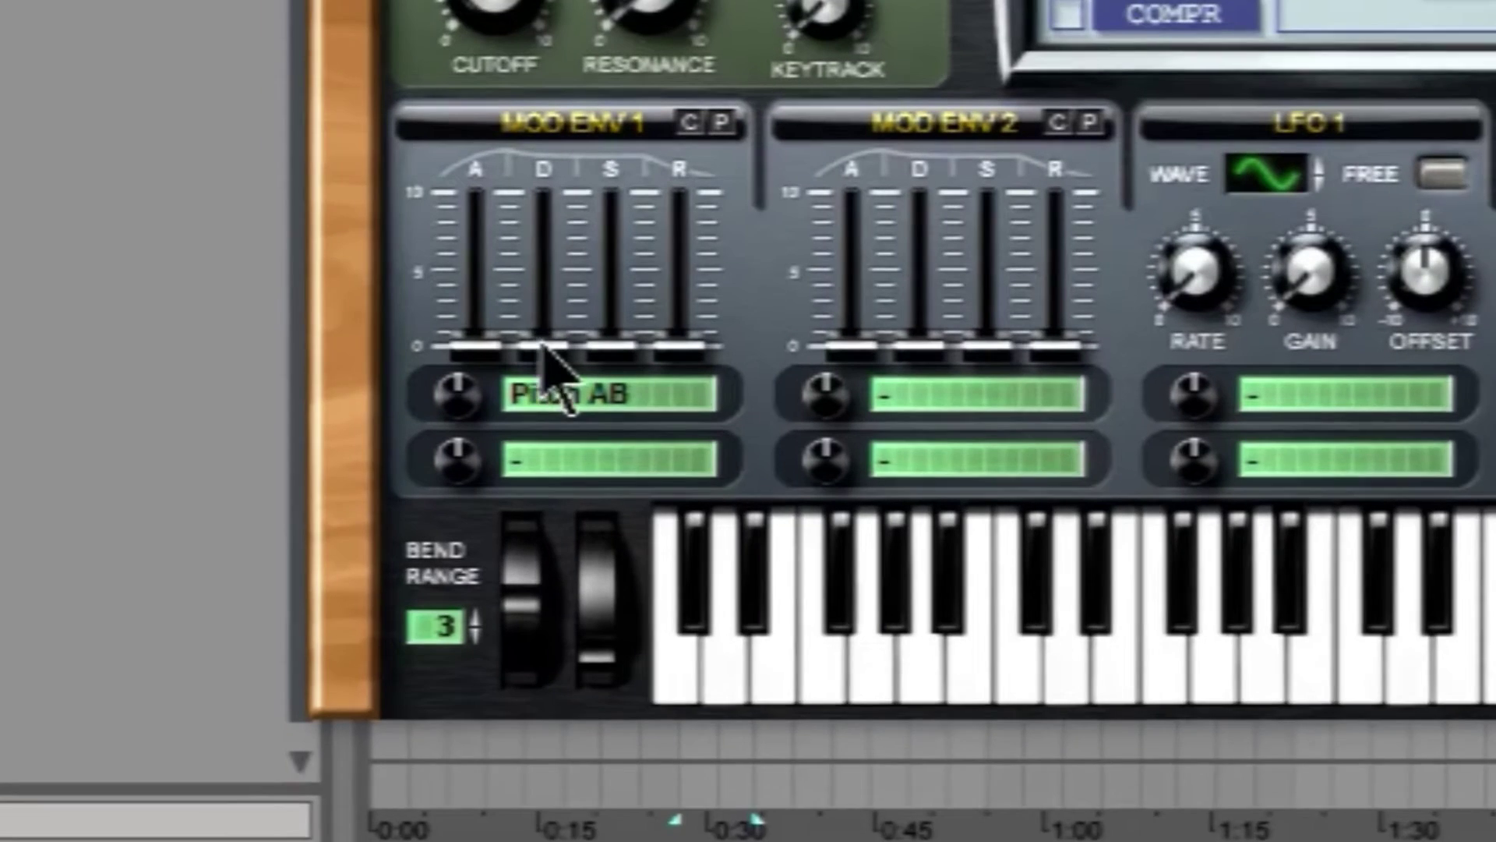
left_click_drag(544, 347, 586, 276)
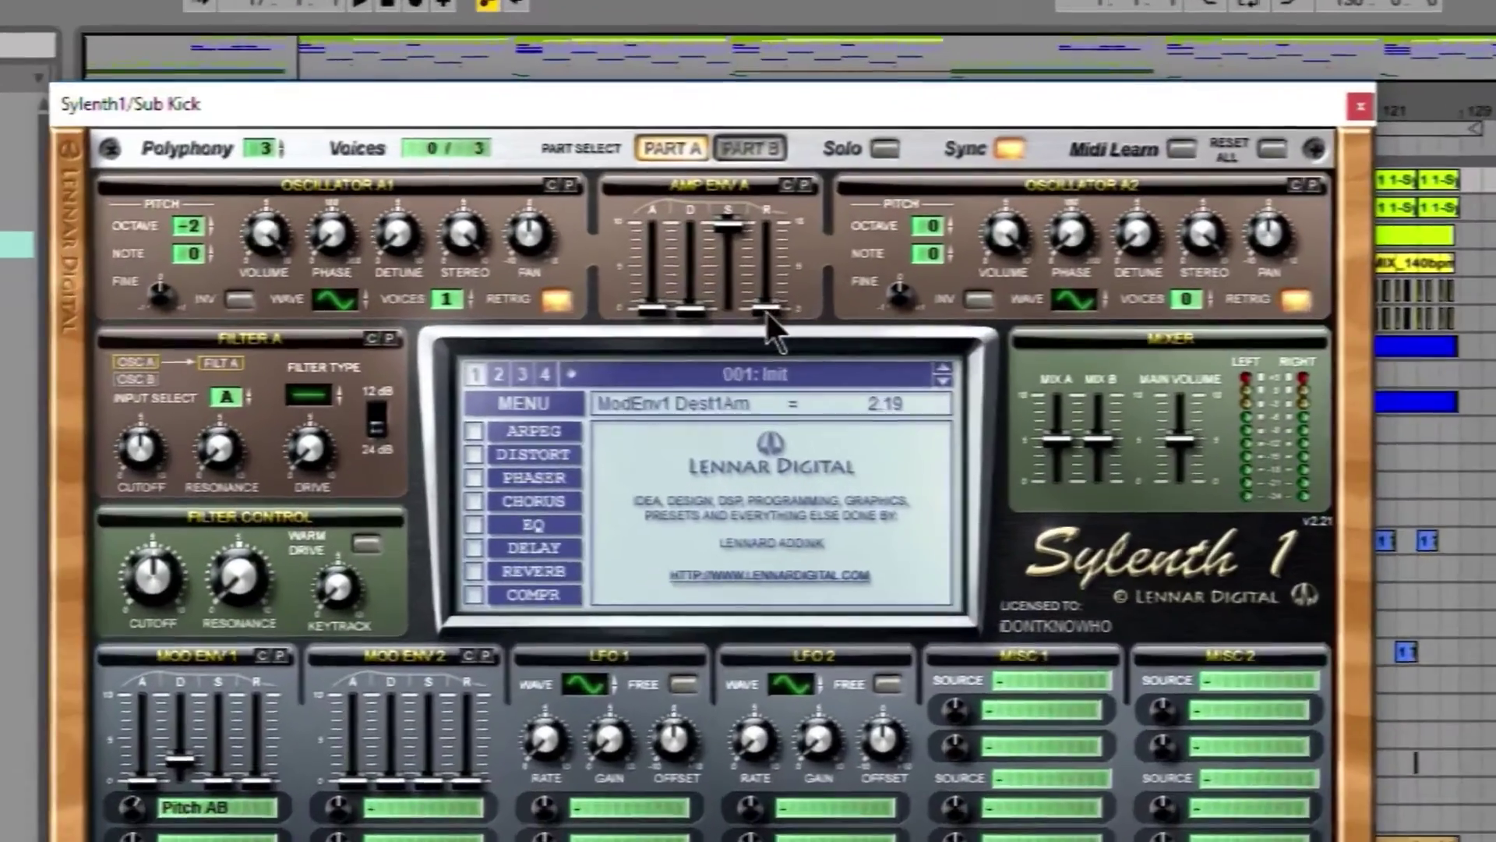
Step: Set the amp envelope release to 2.00 and close the Sylenth1 window
left_click_drag(772, 192, 784, 169)
left_click_drag(819, 331, 819, 329)
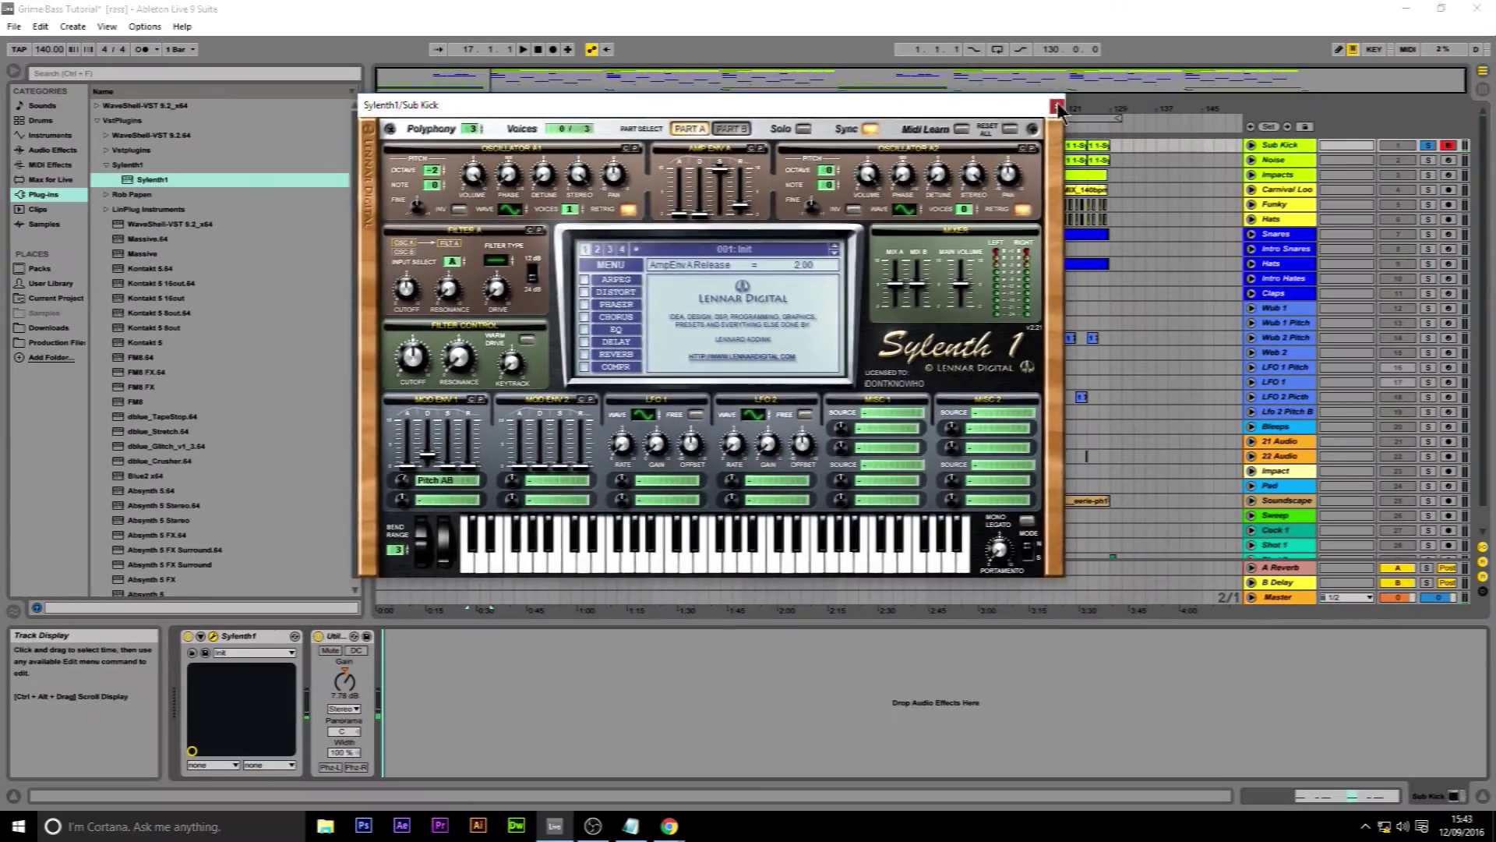
left_click(1165, 106)
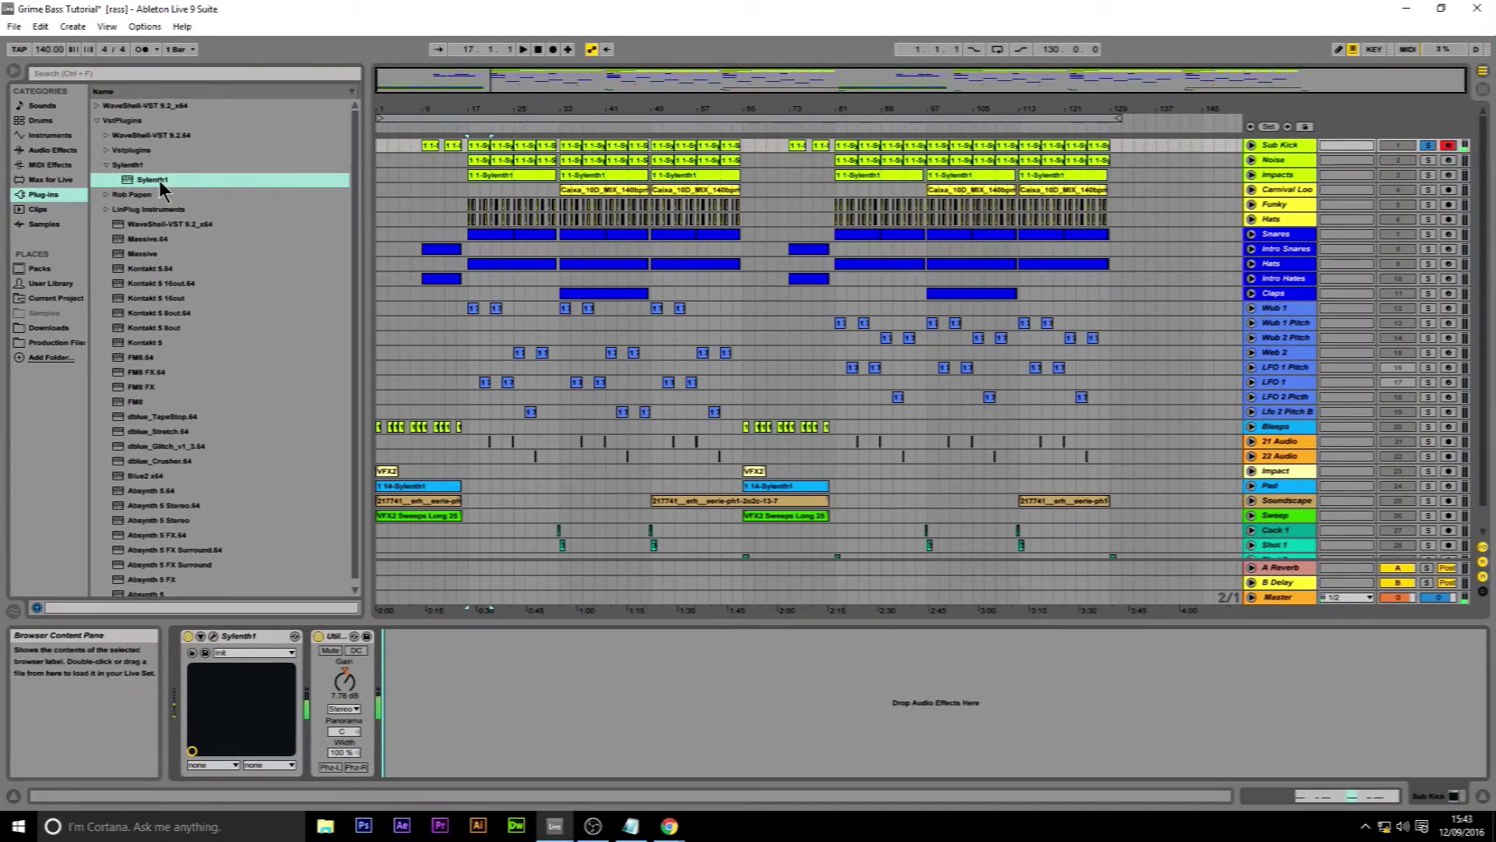
Step: Add a Saturator at the end of the Sub Kick device chain and bypass the Utility
scroll(185, 460, "down", 1)
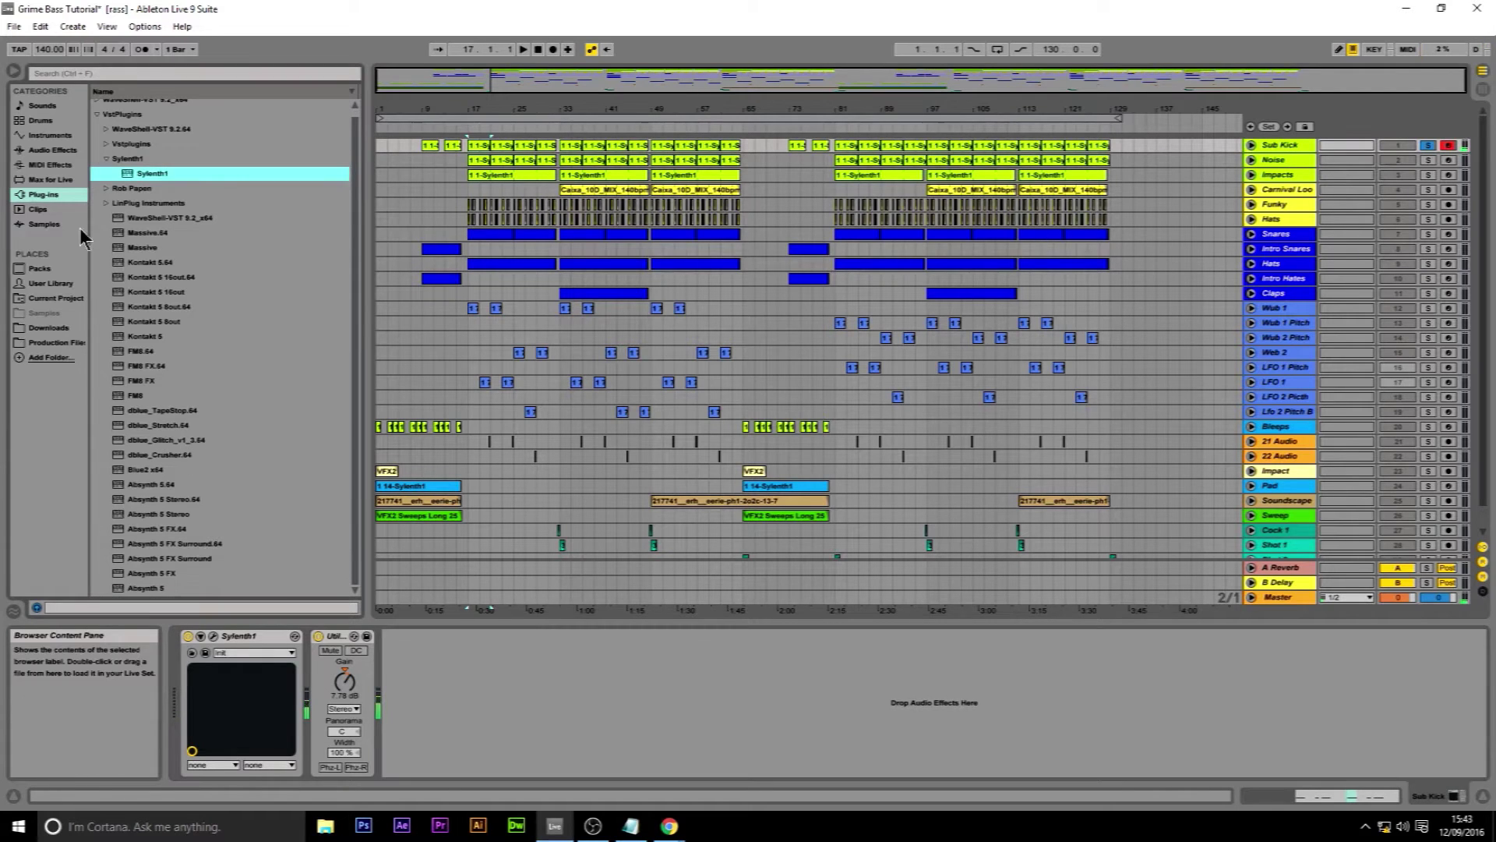
left_click(64, 151)
scroll(141, 327, "up", 1)
scroll(164, 413, "down", 1)
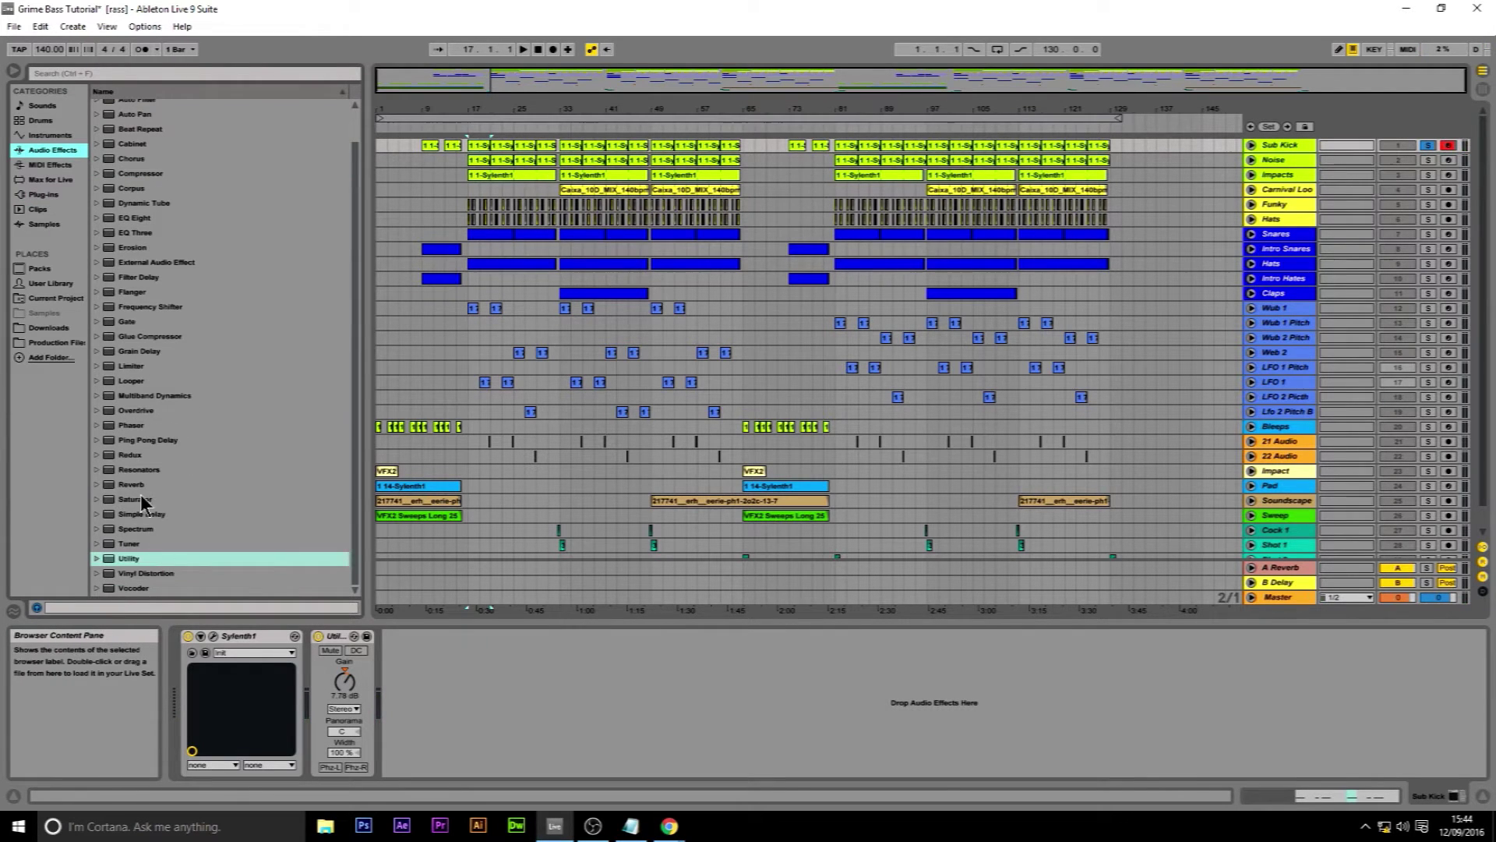
left_click_drag(143, 501, 429, 621)
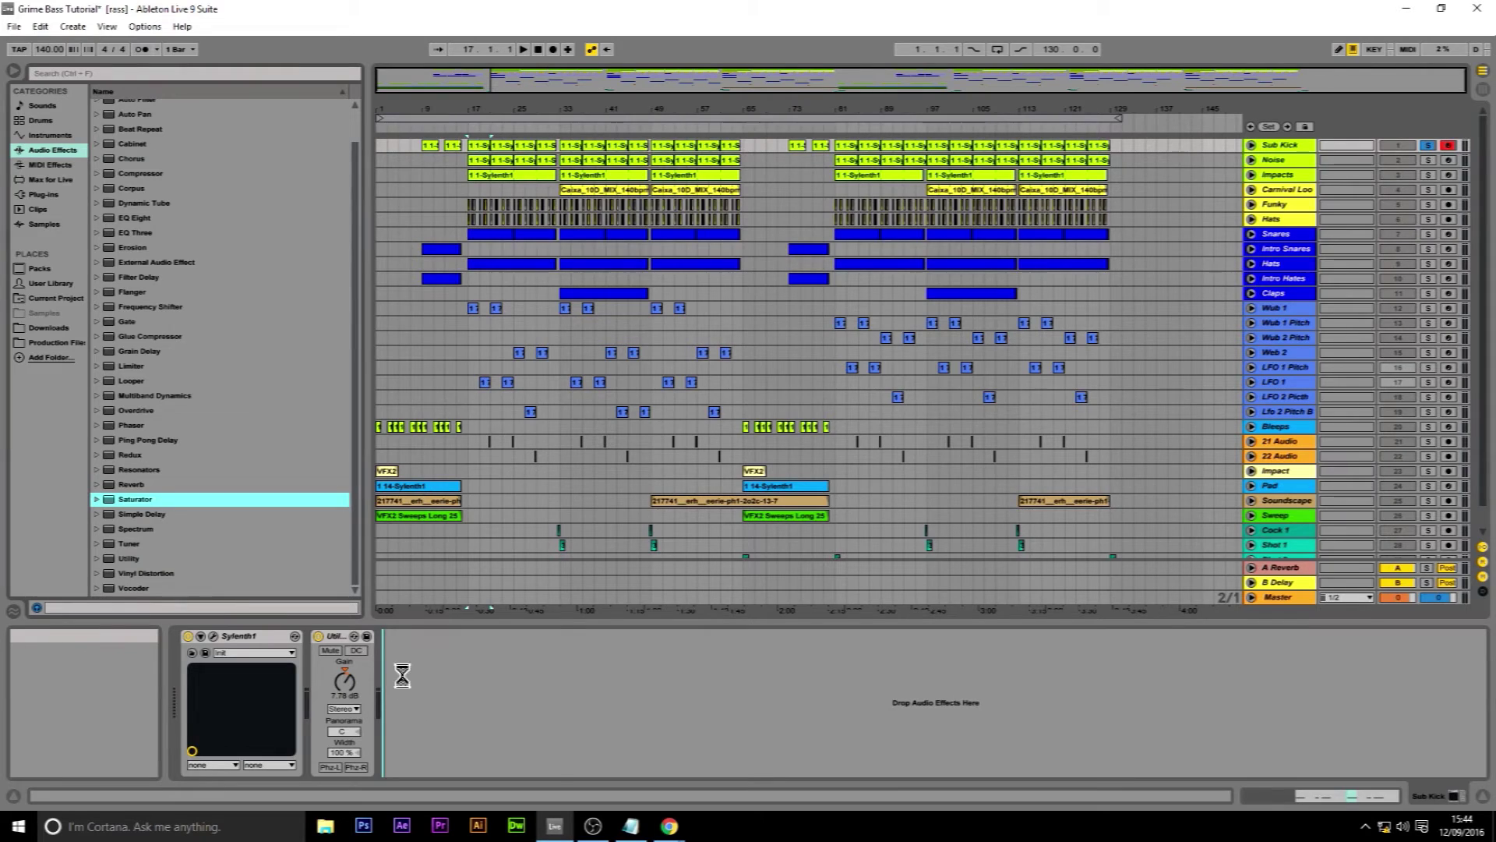
left_click_drag(402, 676, 405, 678)
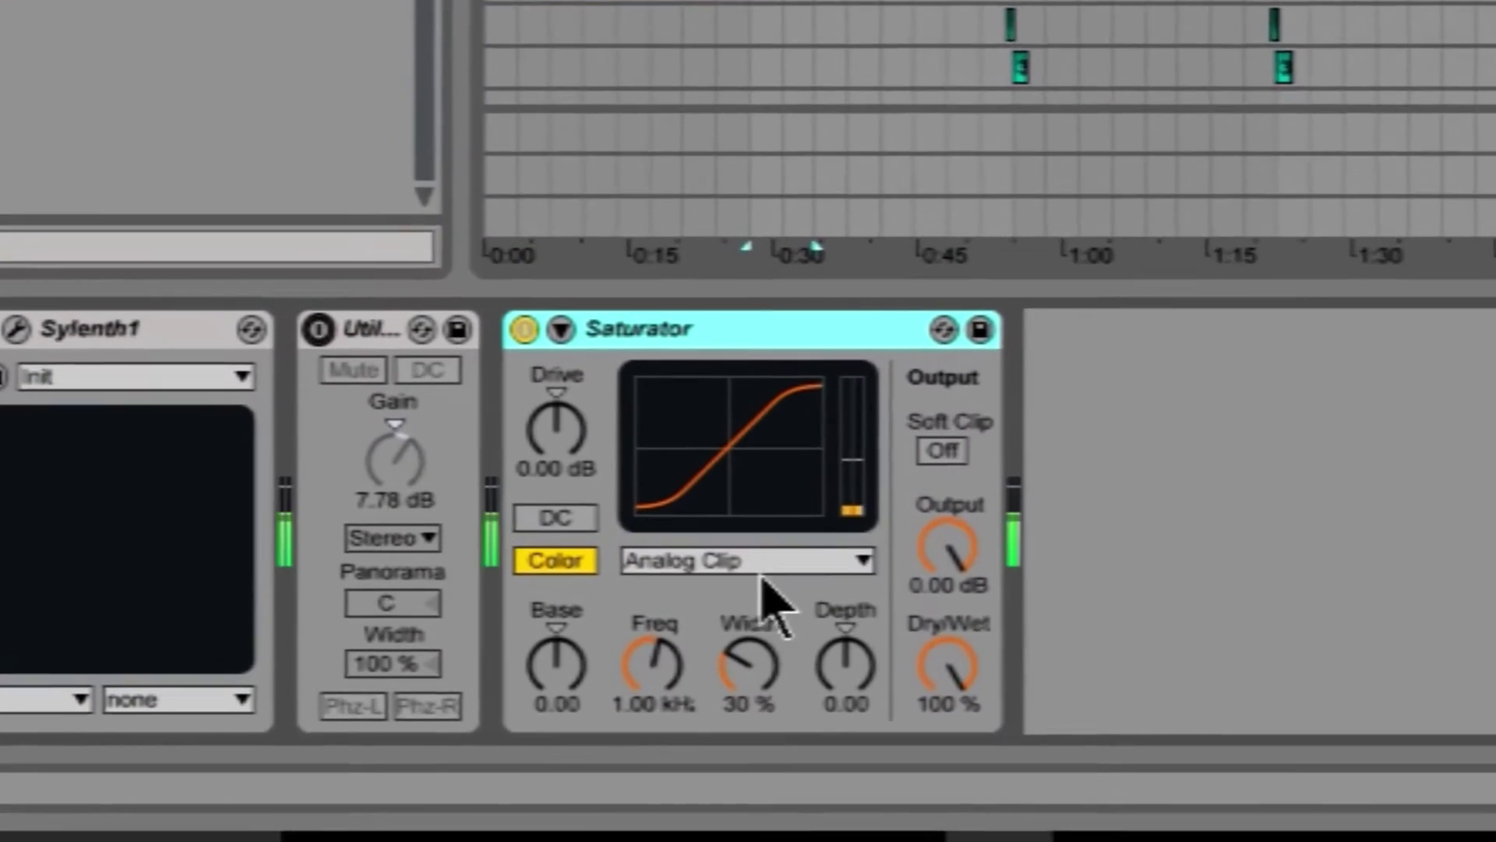
Step: Set the Saturator to the Sinoid Fold curve with 16.6 dB drive and -2.29 dB output
left_click(764, 561)
left_click(779, 716)
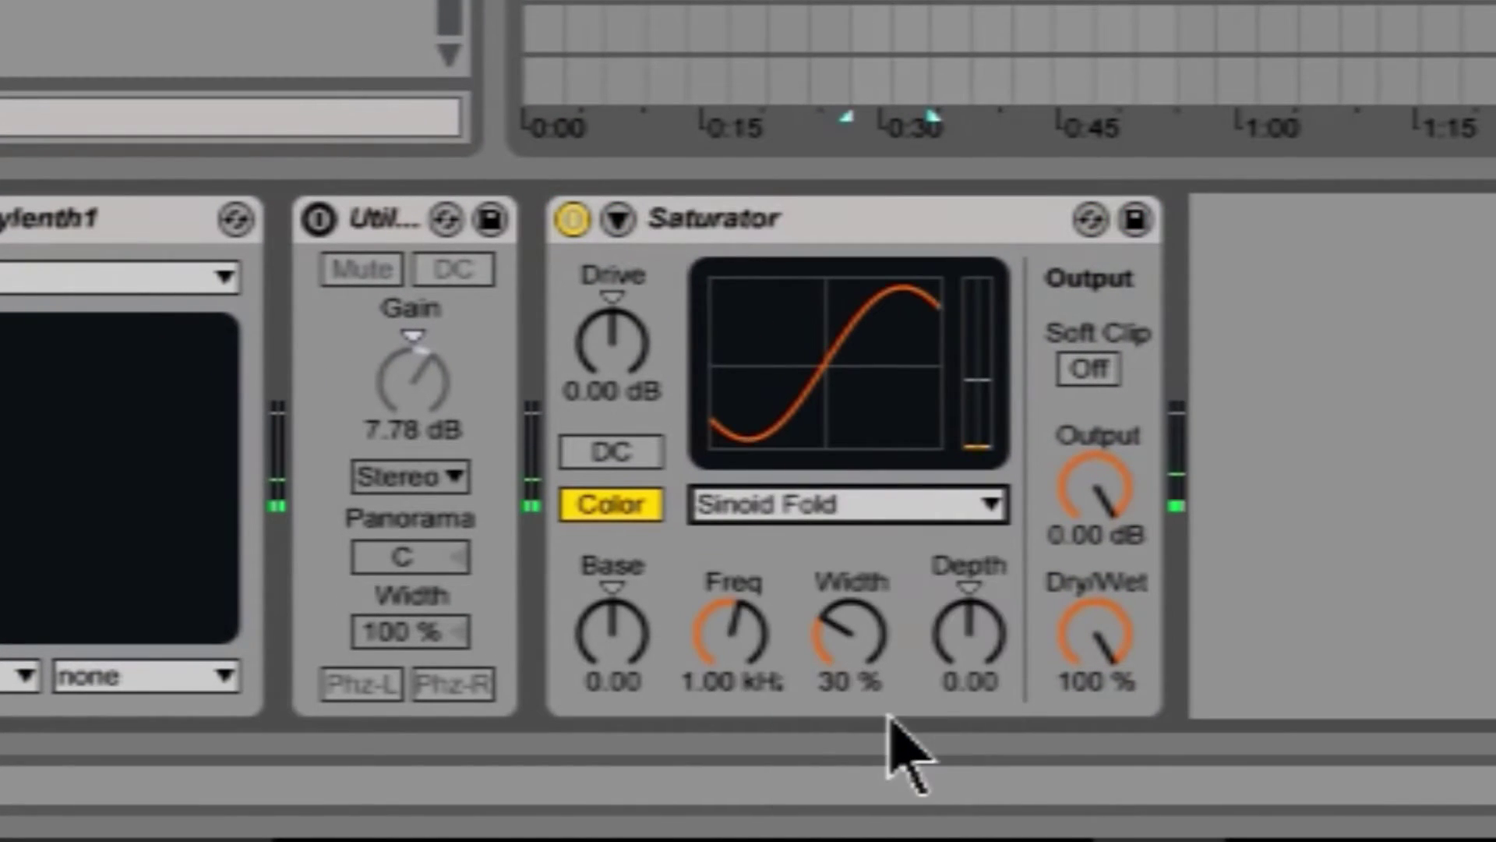
left_click_drag(632, 344, 612, 312)
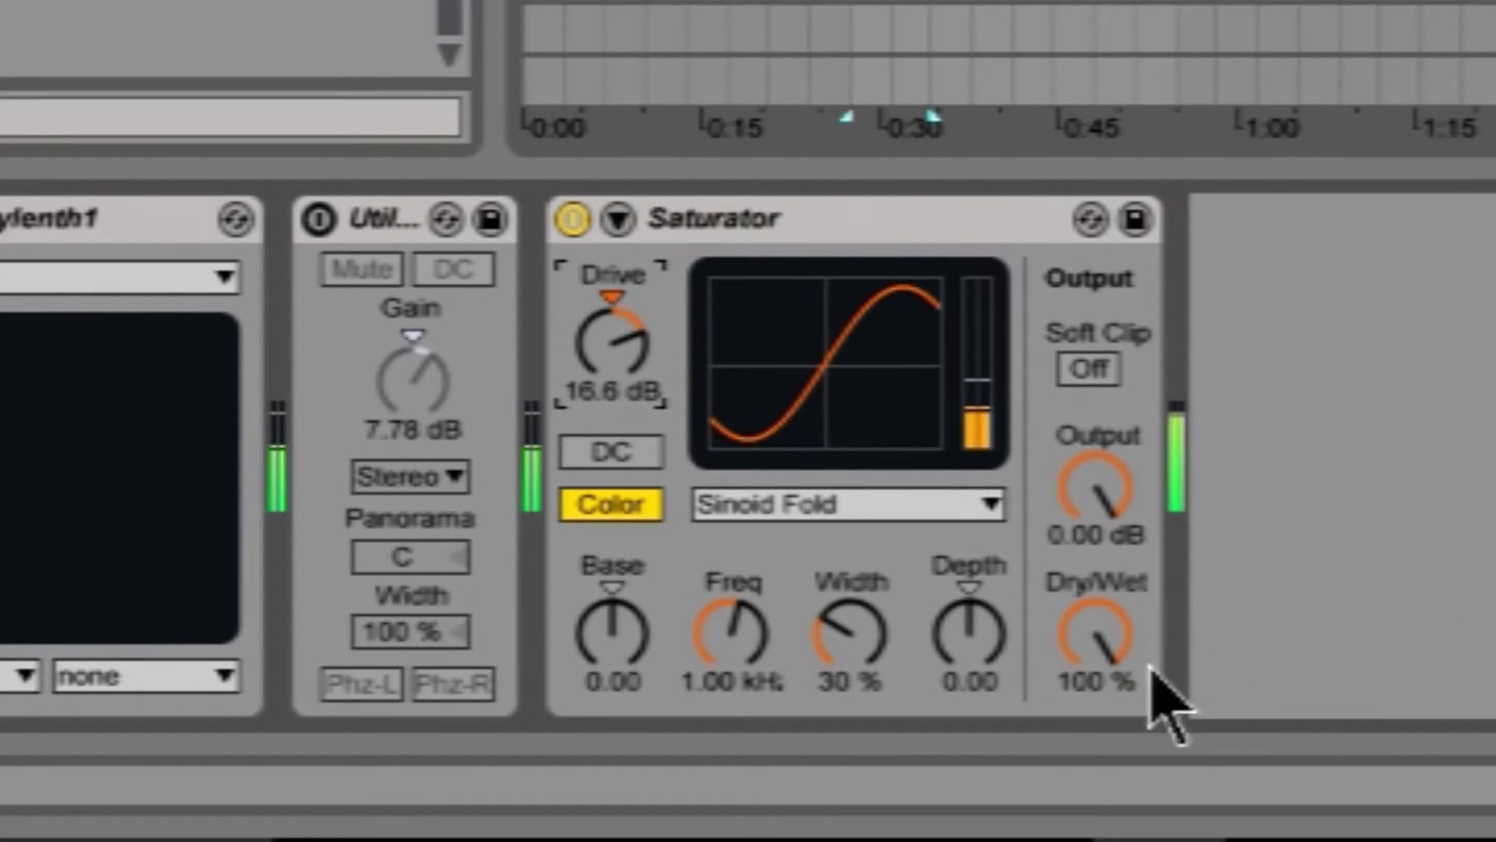
left_click_drag(1101, 505, 1101, 527)
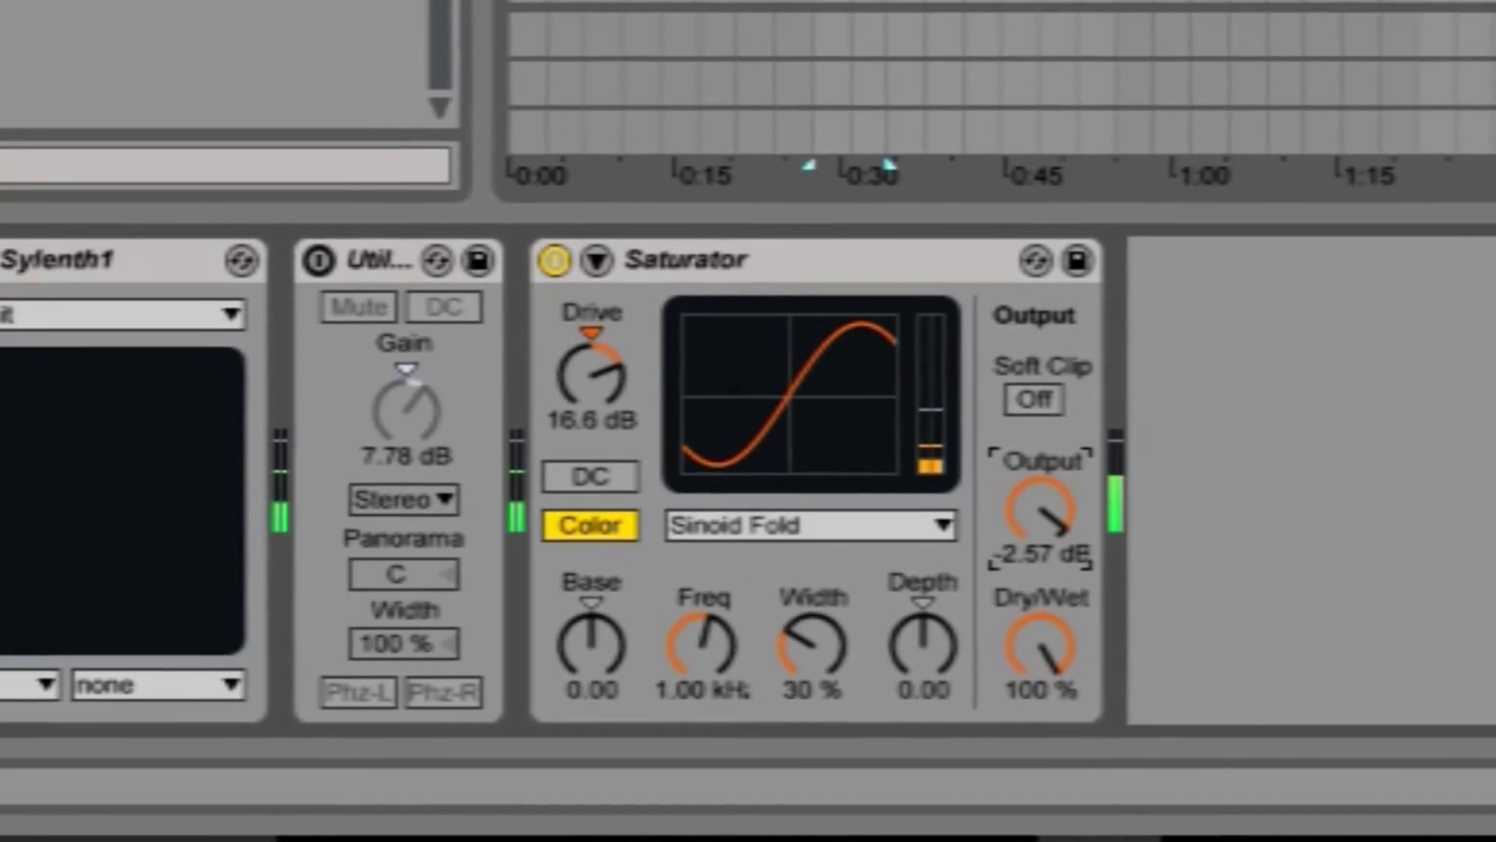
left_click_drag(1102, 505, 1102, 499)
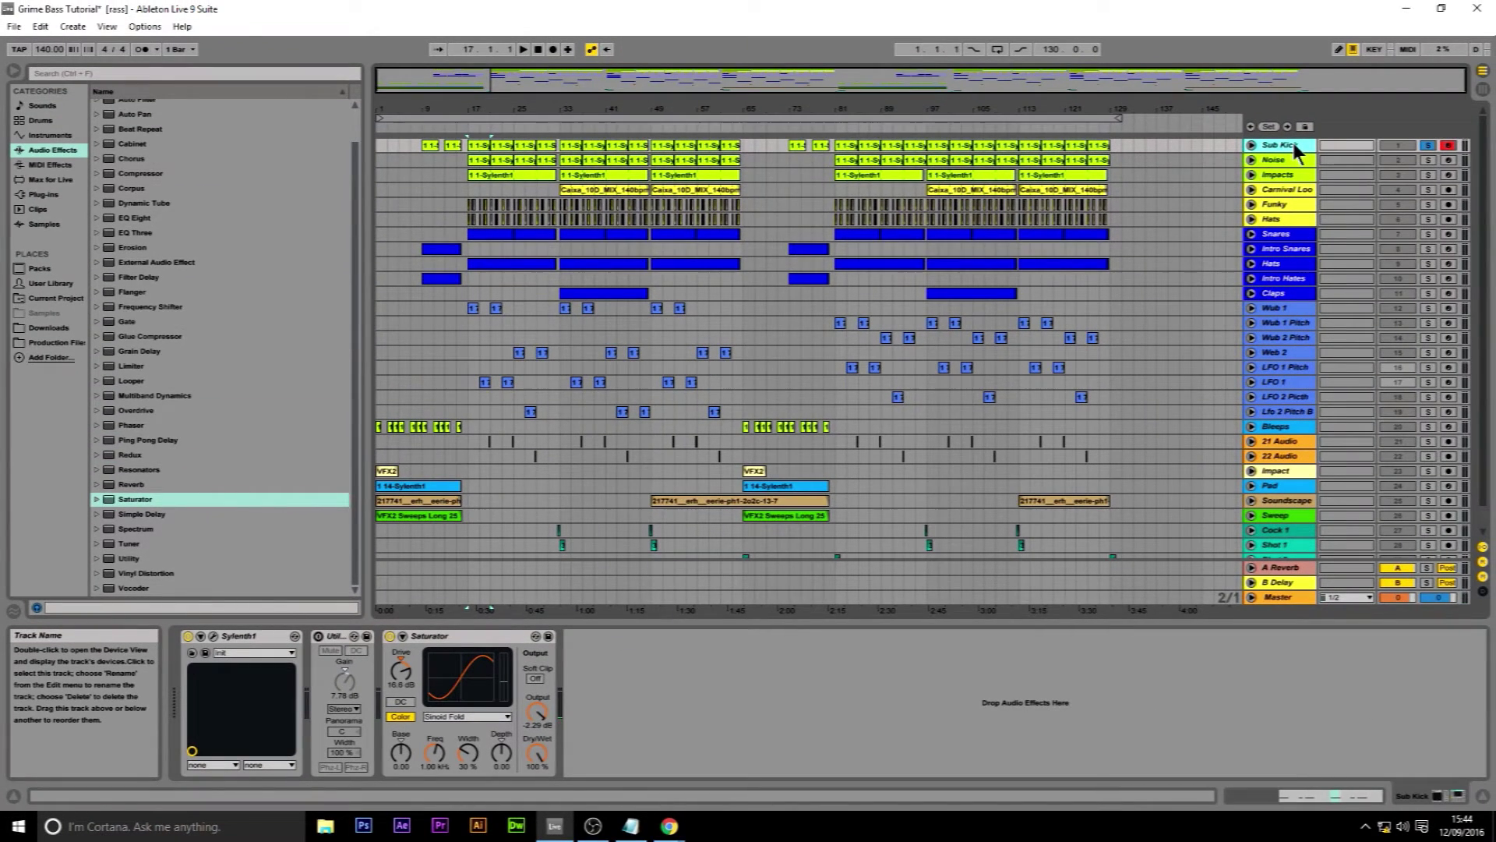
Step: Duplicate the Sub Kick track and rename the upper copy Grime Bass 1
key("ctrl+d")
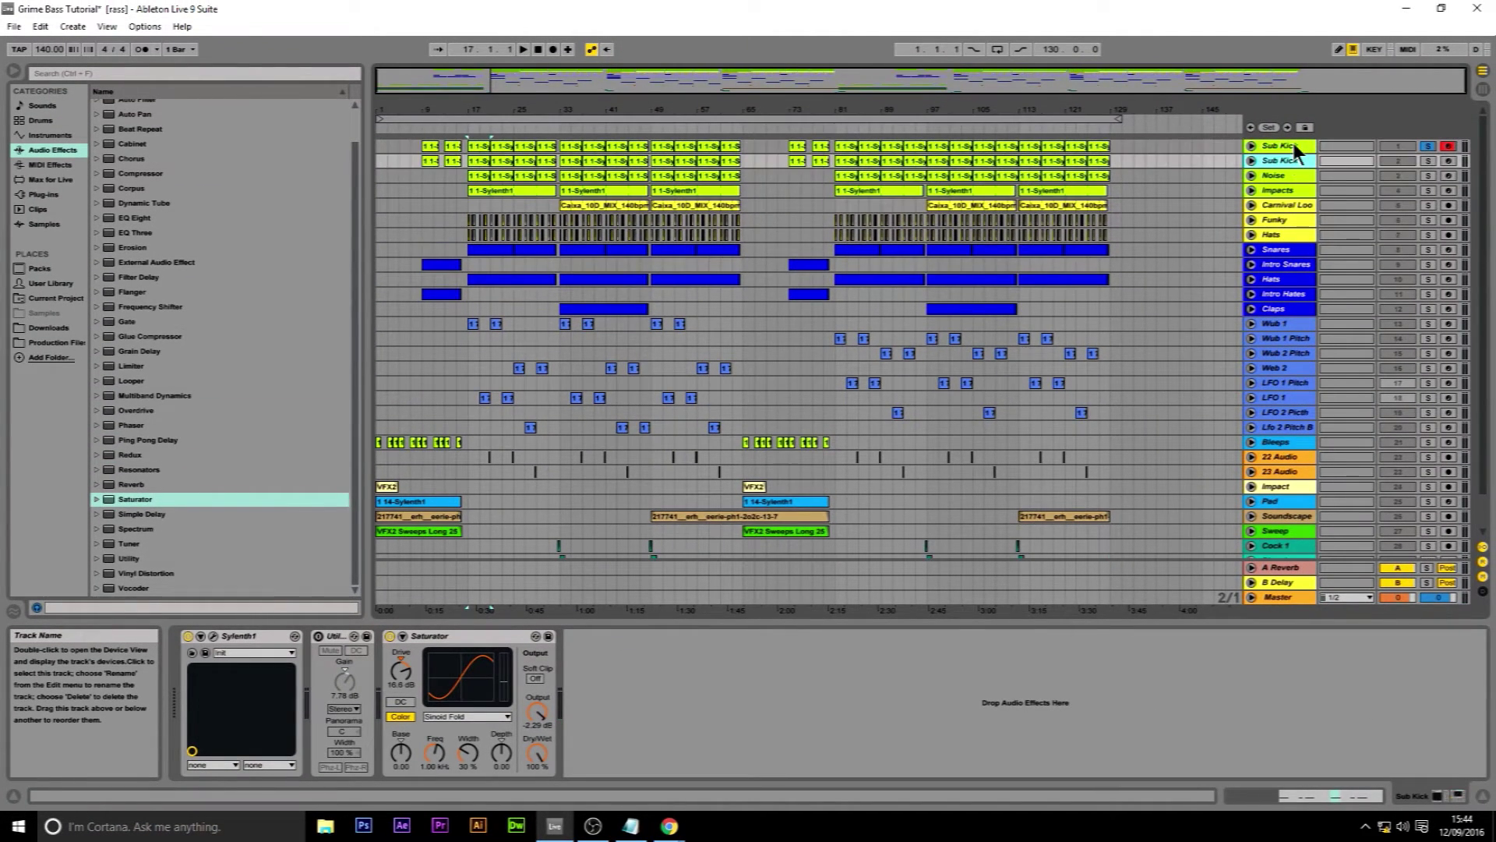
left_click(1296, 148)
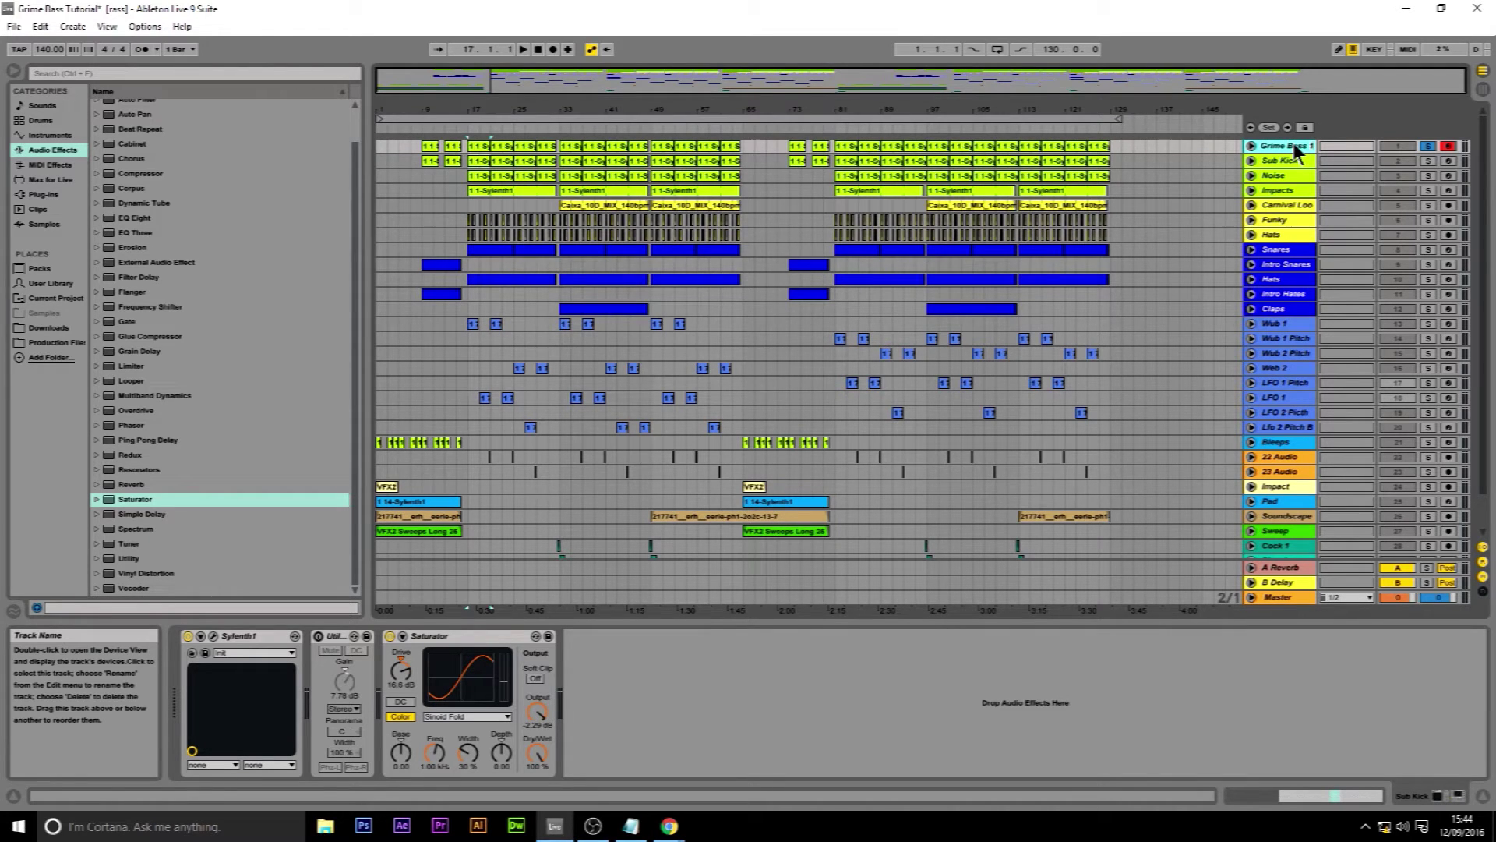
left_click(1296, 148)
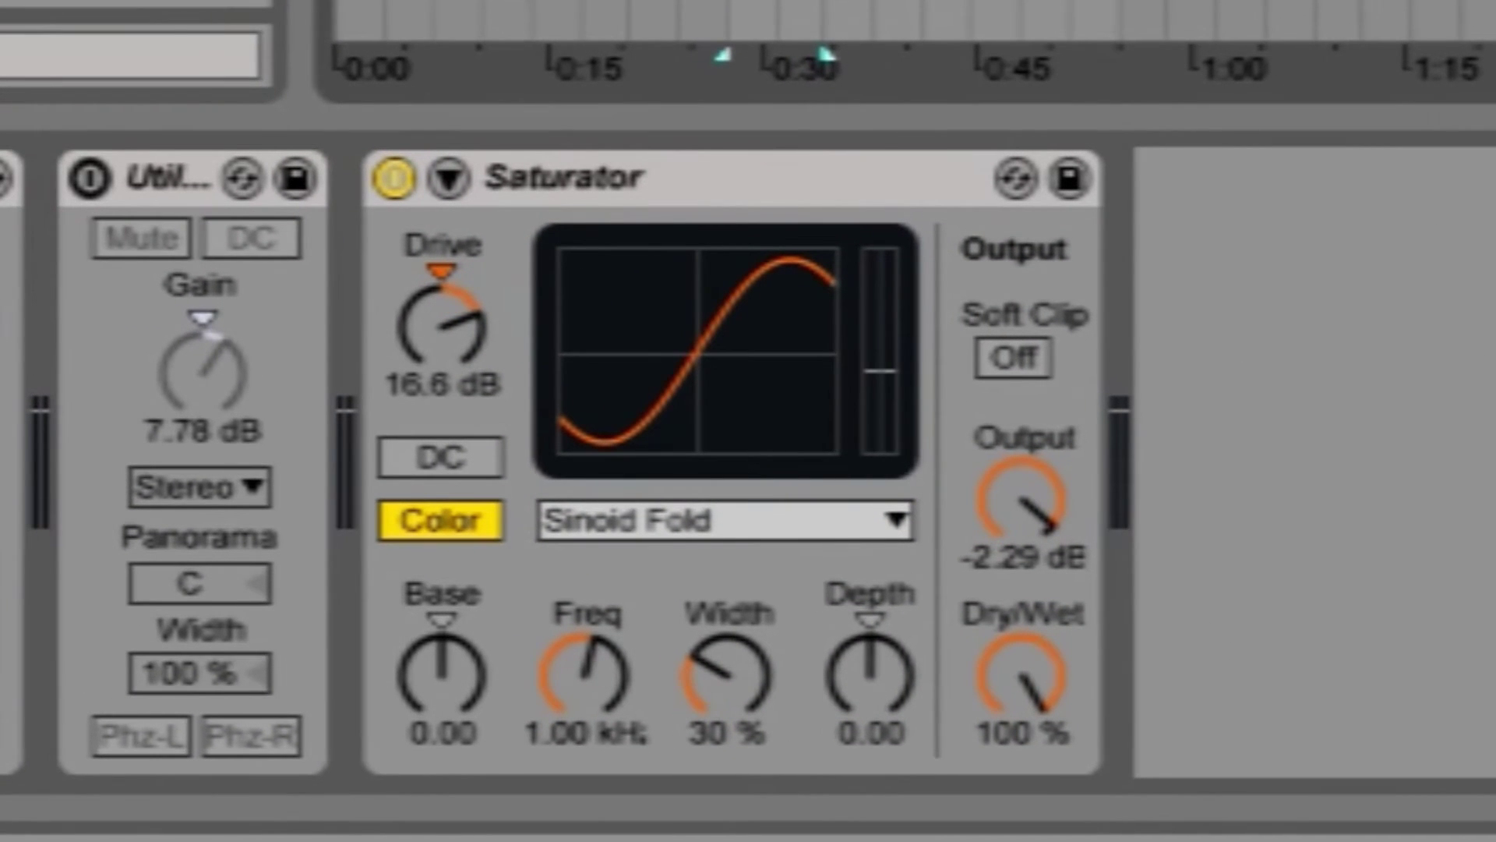
Step: Set the Saturator's Base to 20.0 and add a Reverb with 743 ms decay time and 13 % dry/wet
left_click_drag(464, 668, 464, 591)
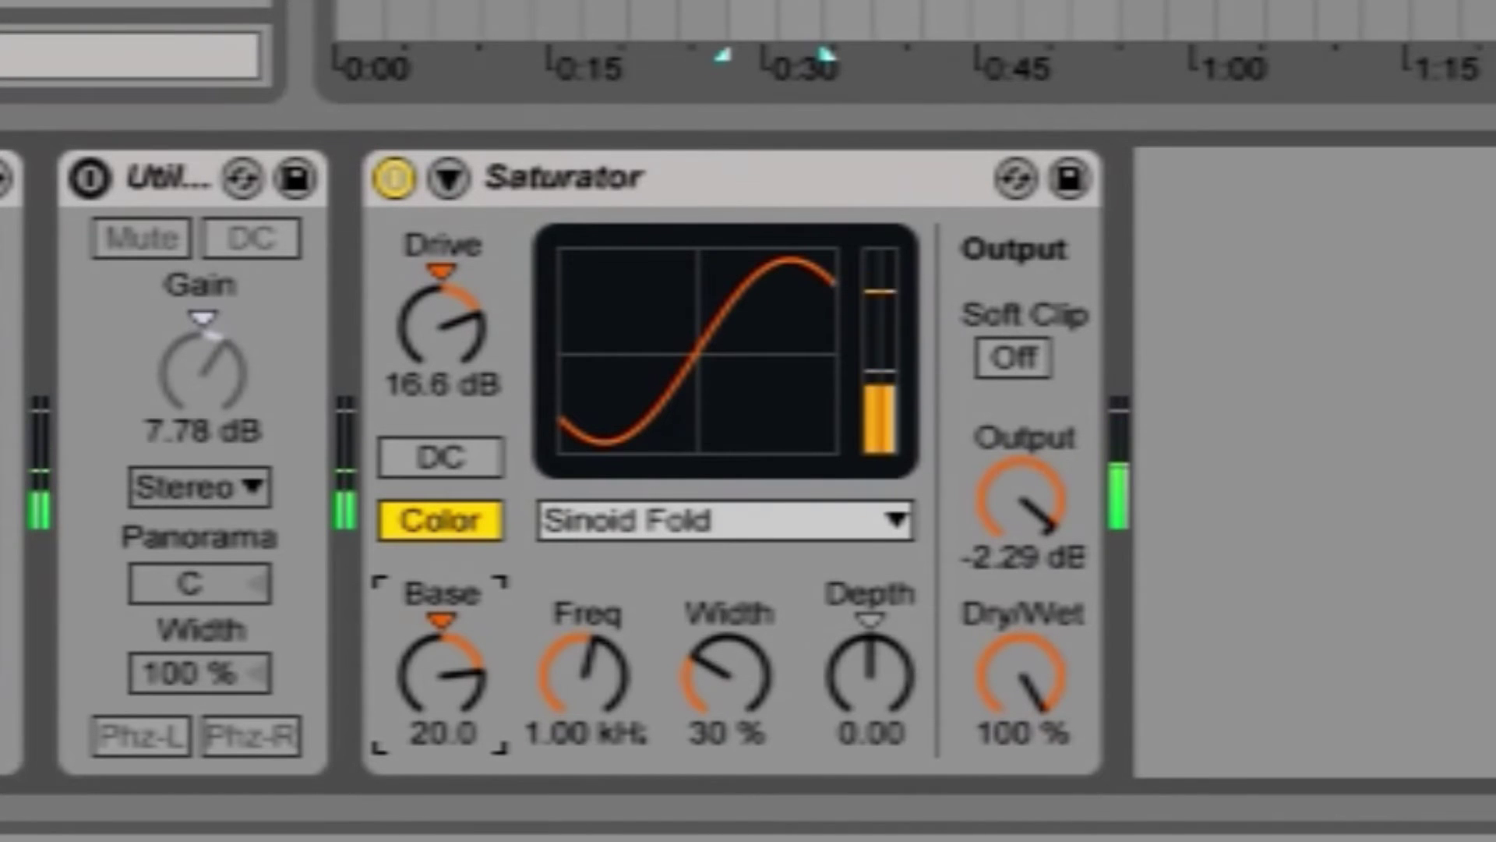
left_click(1313, 702)
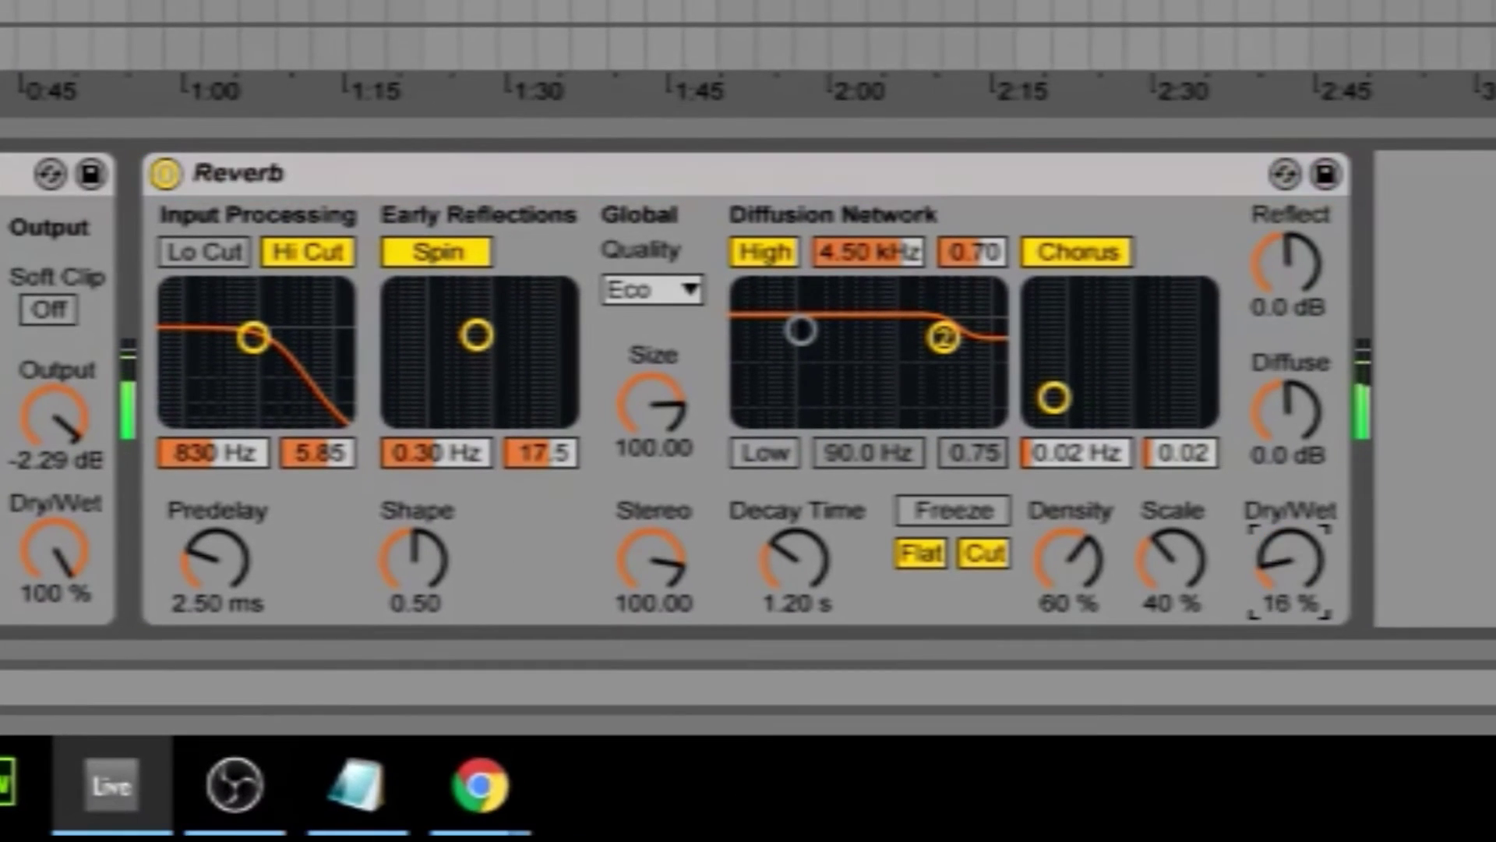
left_click_drag(1309, 592, 1309, 601)
left_click_drag(835, 611, 812, 579)
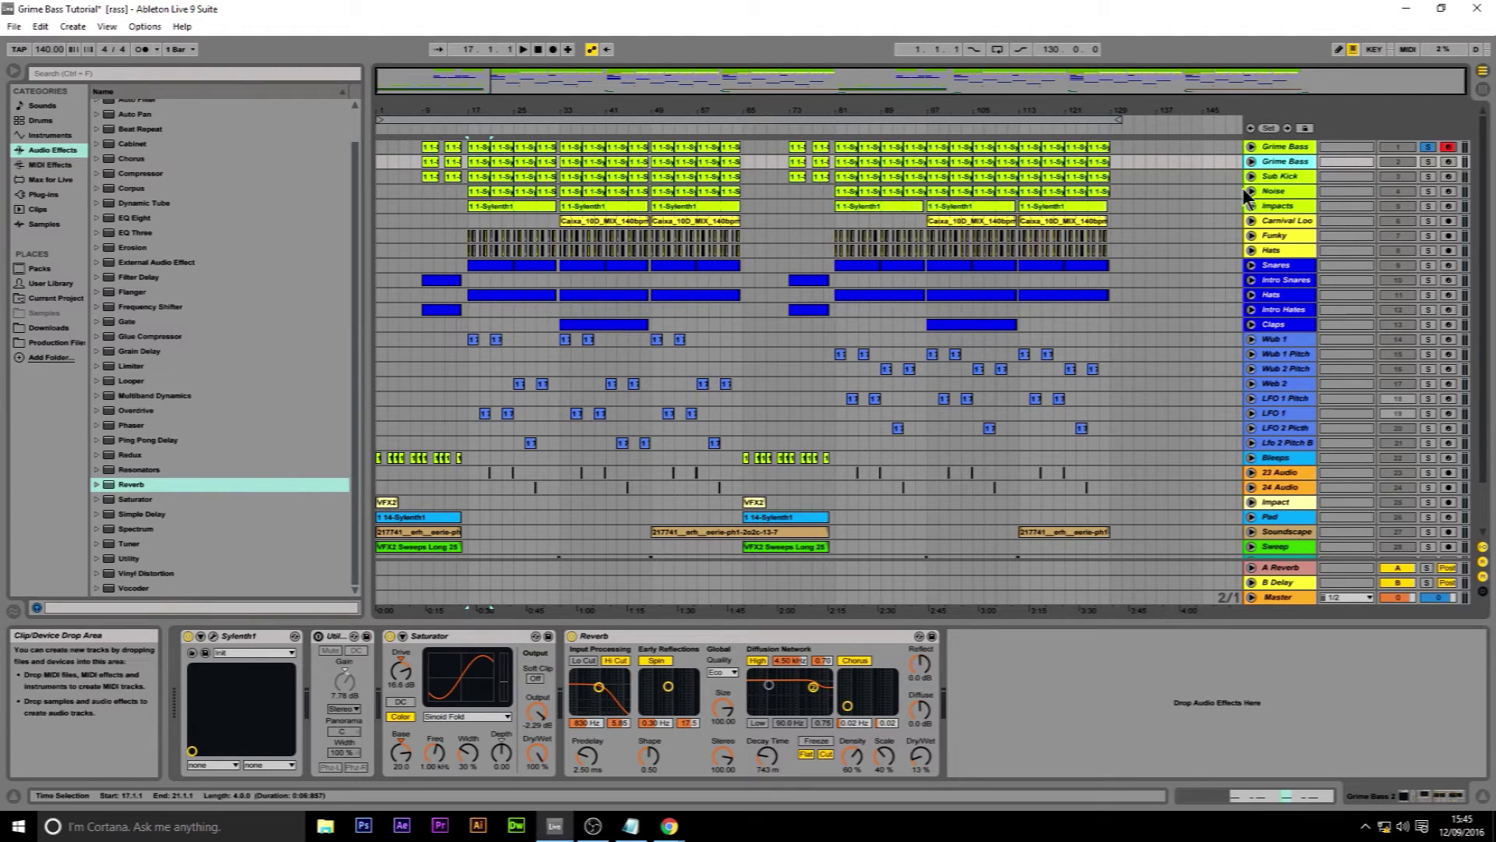
Step: Widen the track headers and delete clips so Grime Bass 1 and Grime Bass 2 alternate every 8 bars from bar 17 to 65
left_click_drag(1244, 191, 1198, 187)
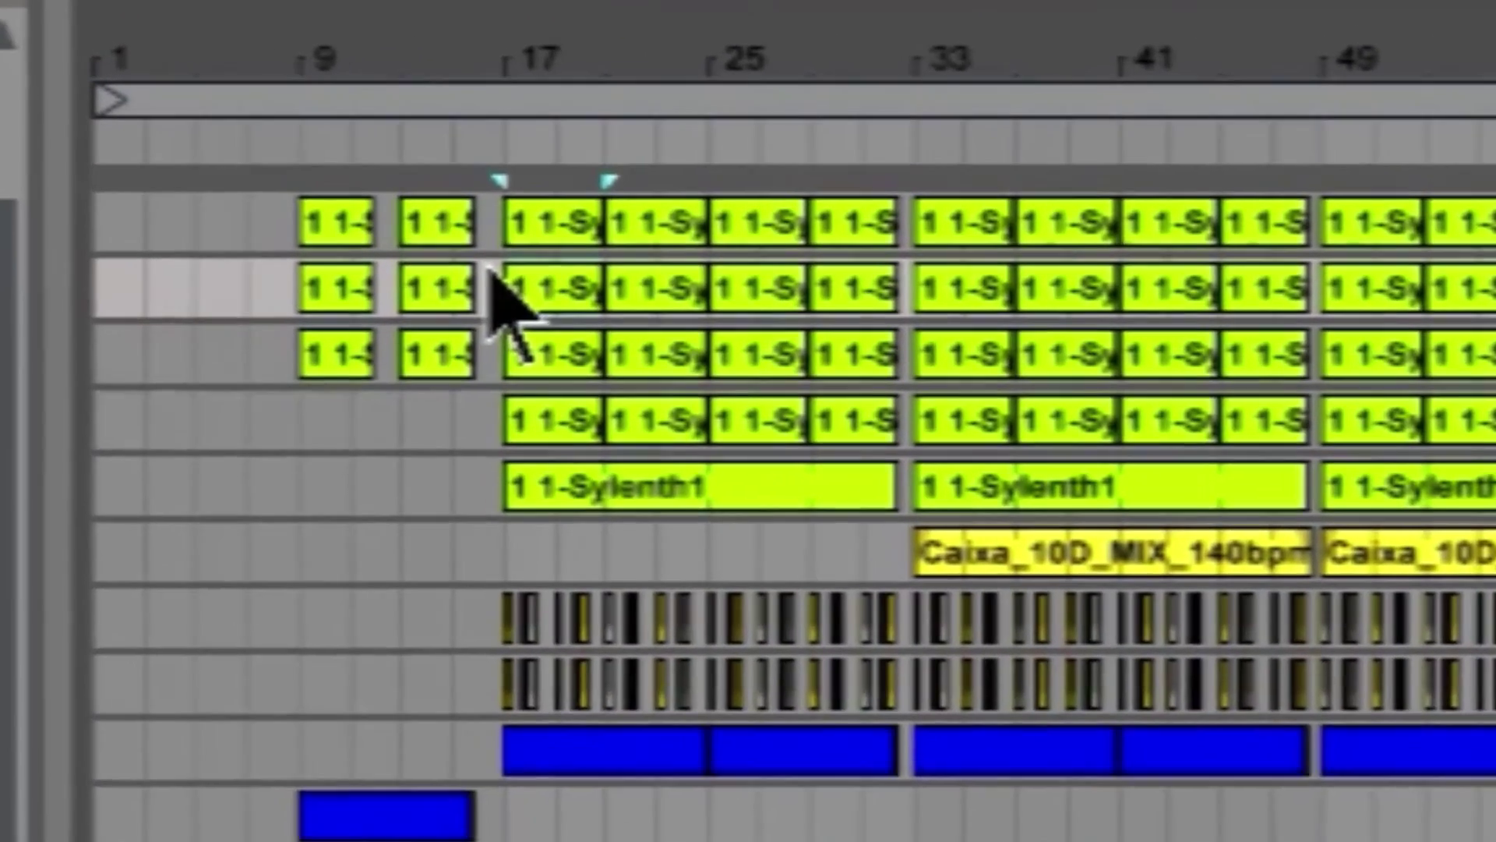
left_click_drag(468, 162, 514, 161)
left_click_drag(692, 310, 581, 368)
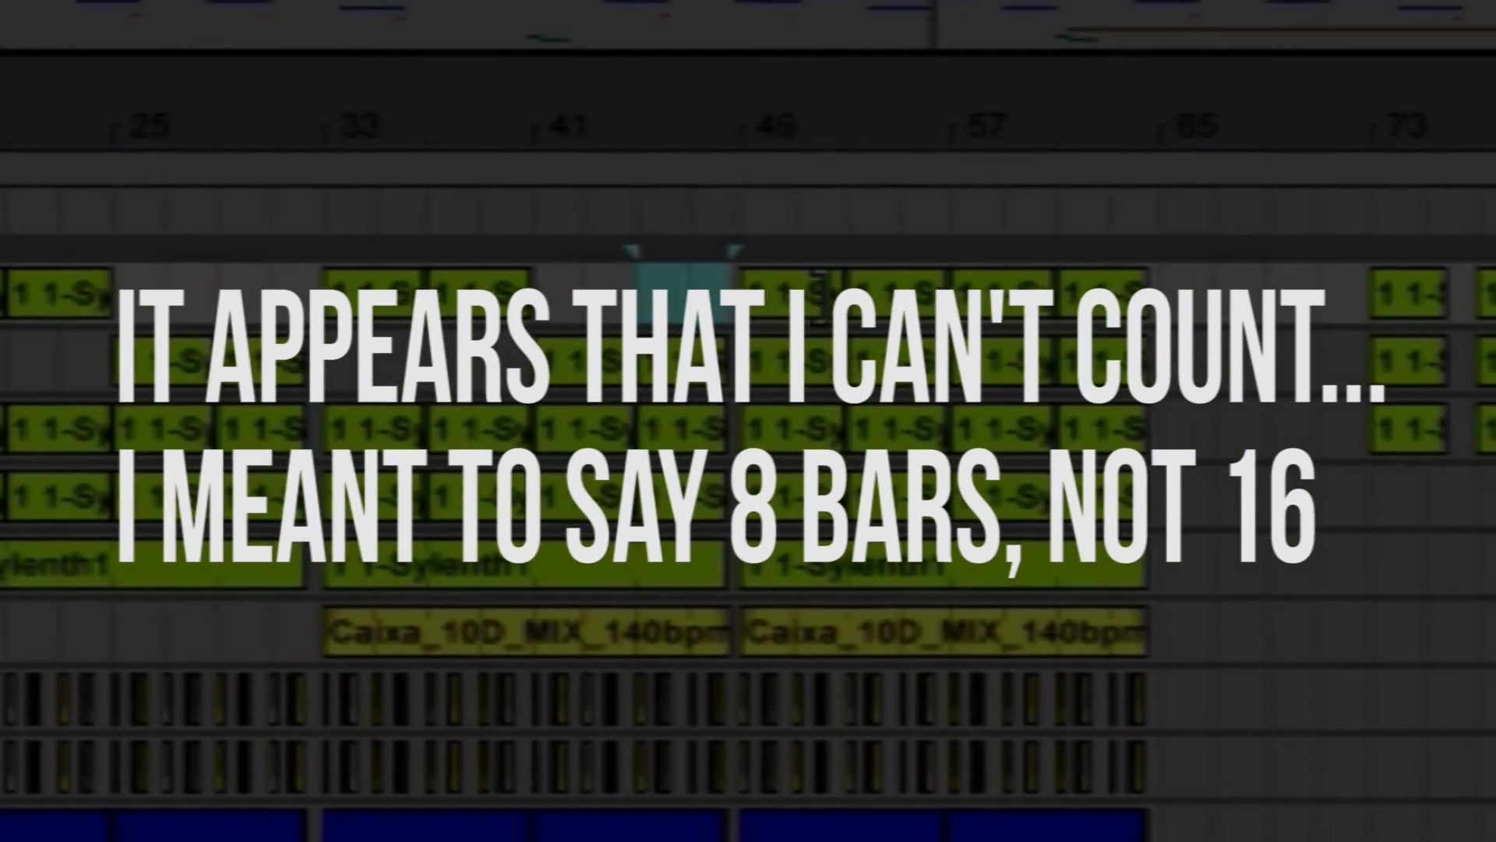
key("Right")
key("Right")
key("Down")
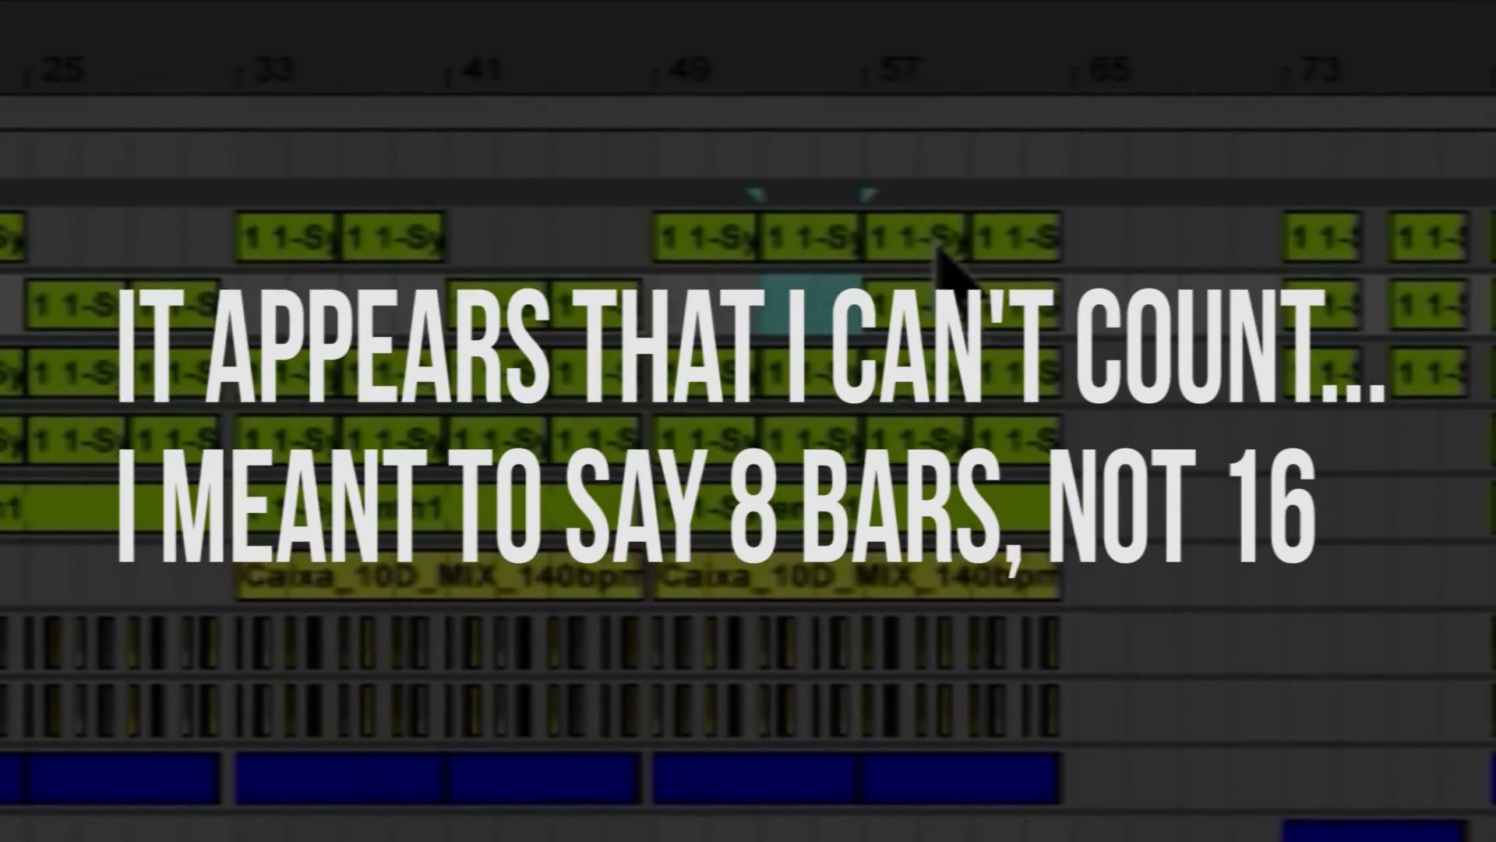
left_click(944, 241)
key("Delete")
left_click(1022, 242)
key("Delete")
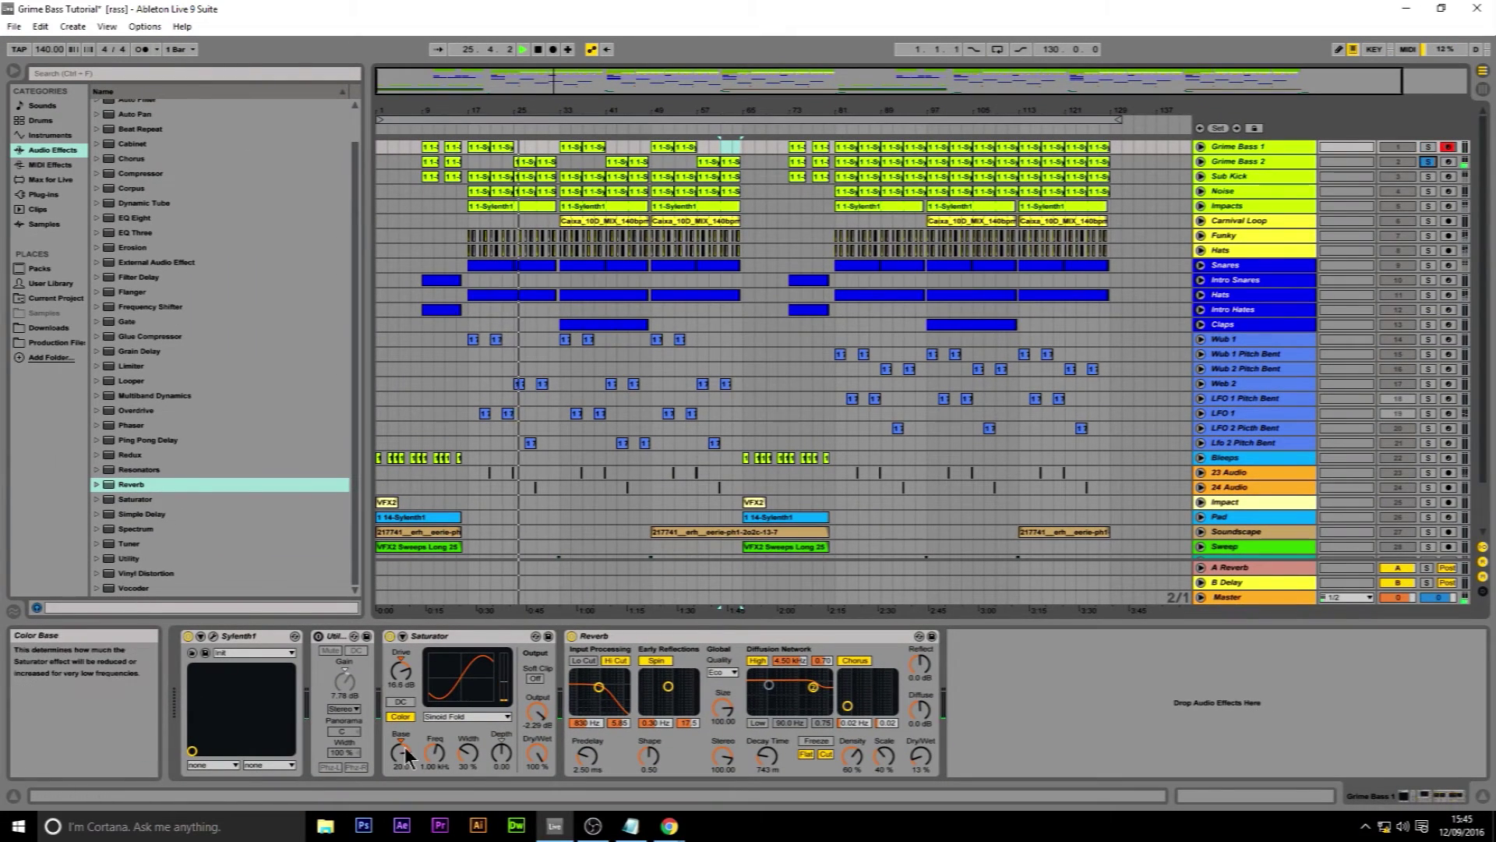
Step: Solo Grime Bass 1, play from bar 17, and set its Saturator's Base to 22.0
left_click_drag(402, 752, 402, 783)
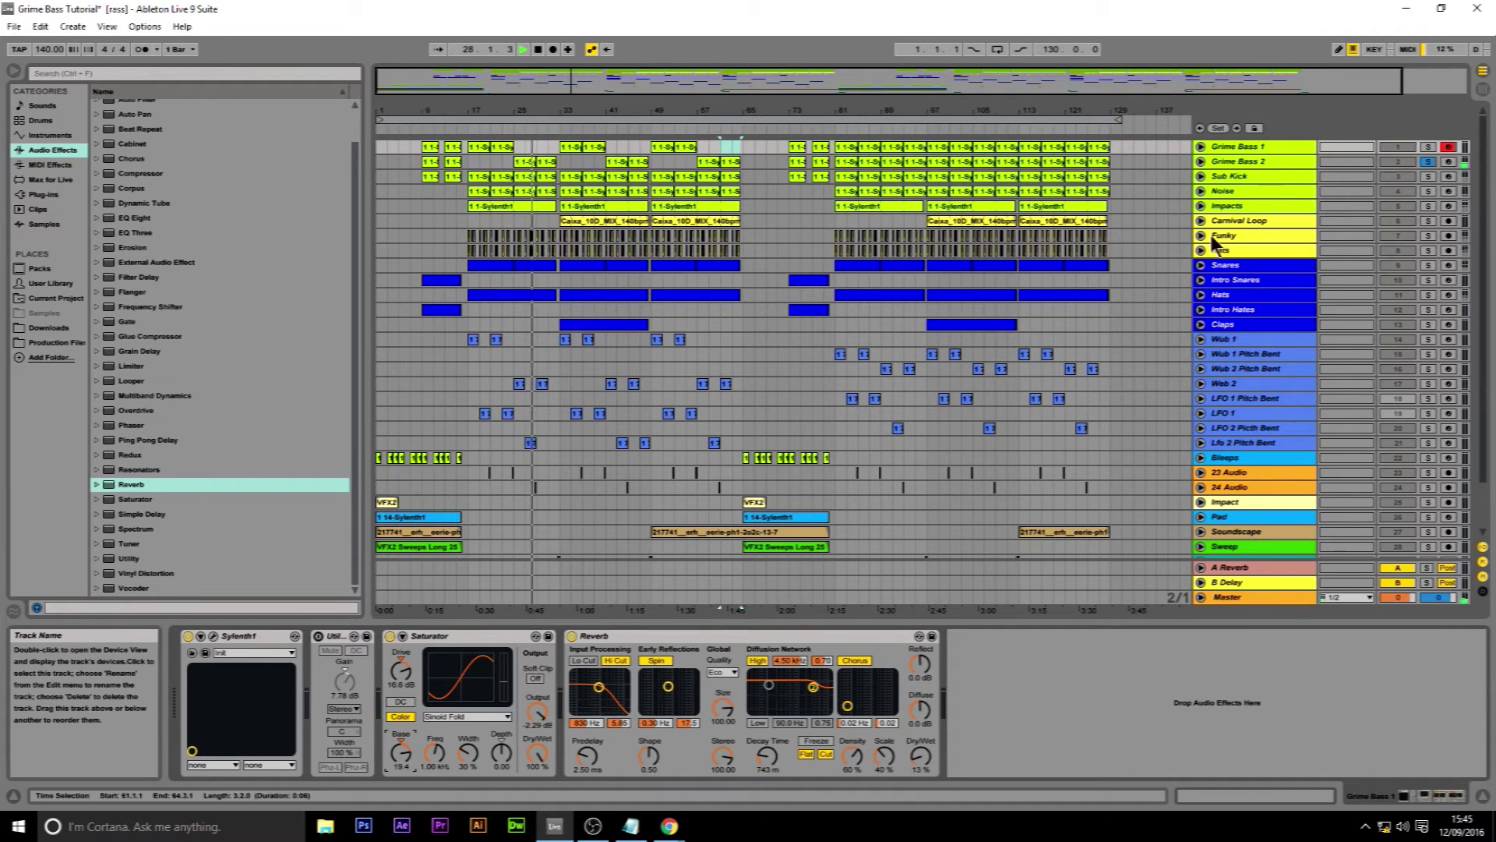
left_click(465, 132)
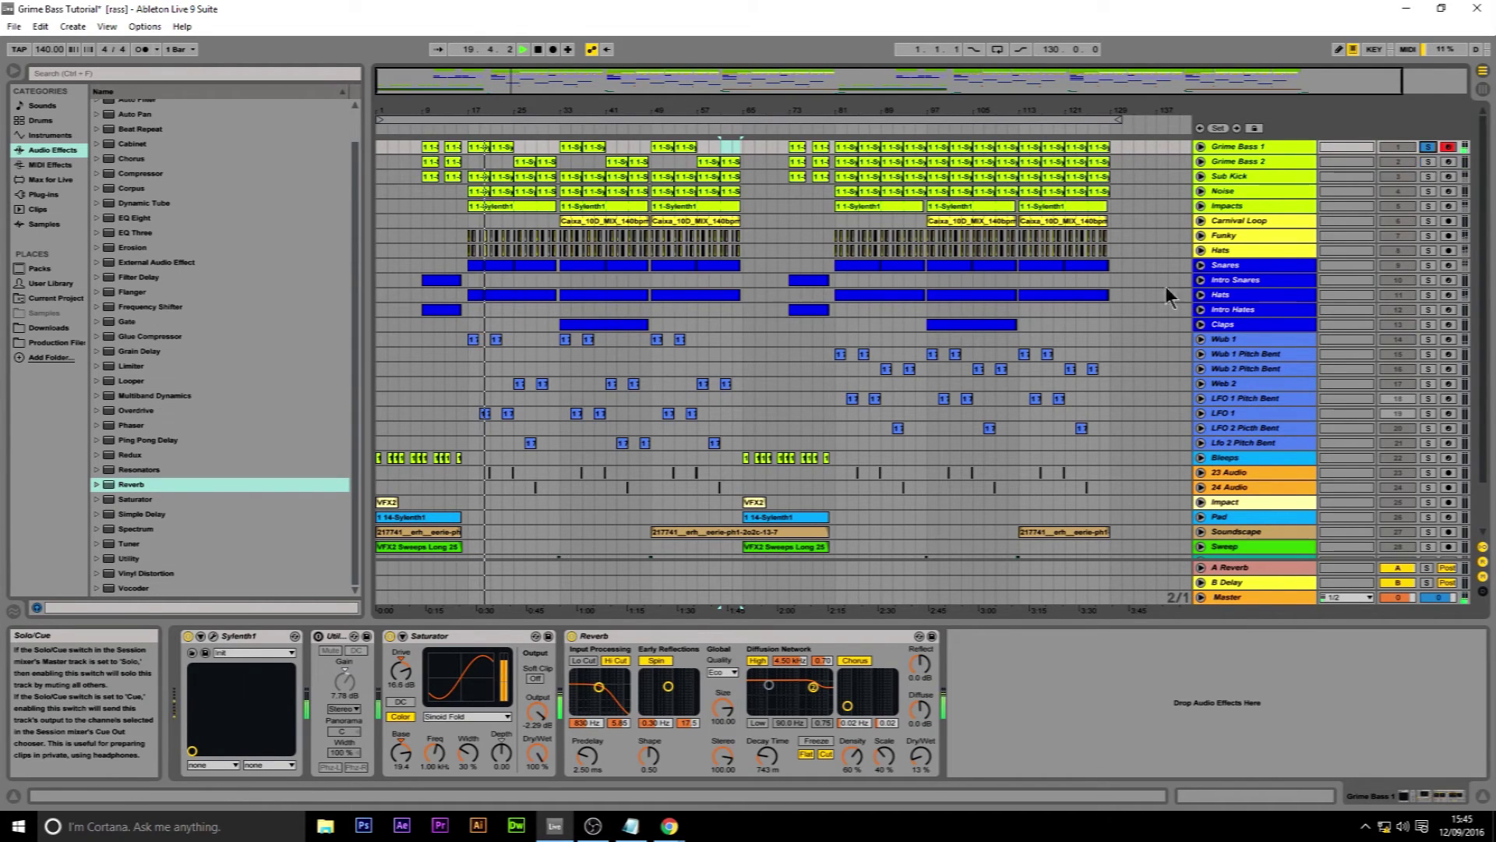
left_click_drag(419, 750, 419, 745)
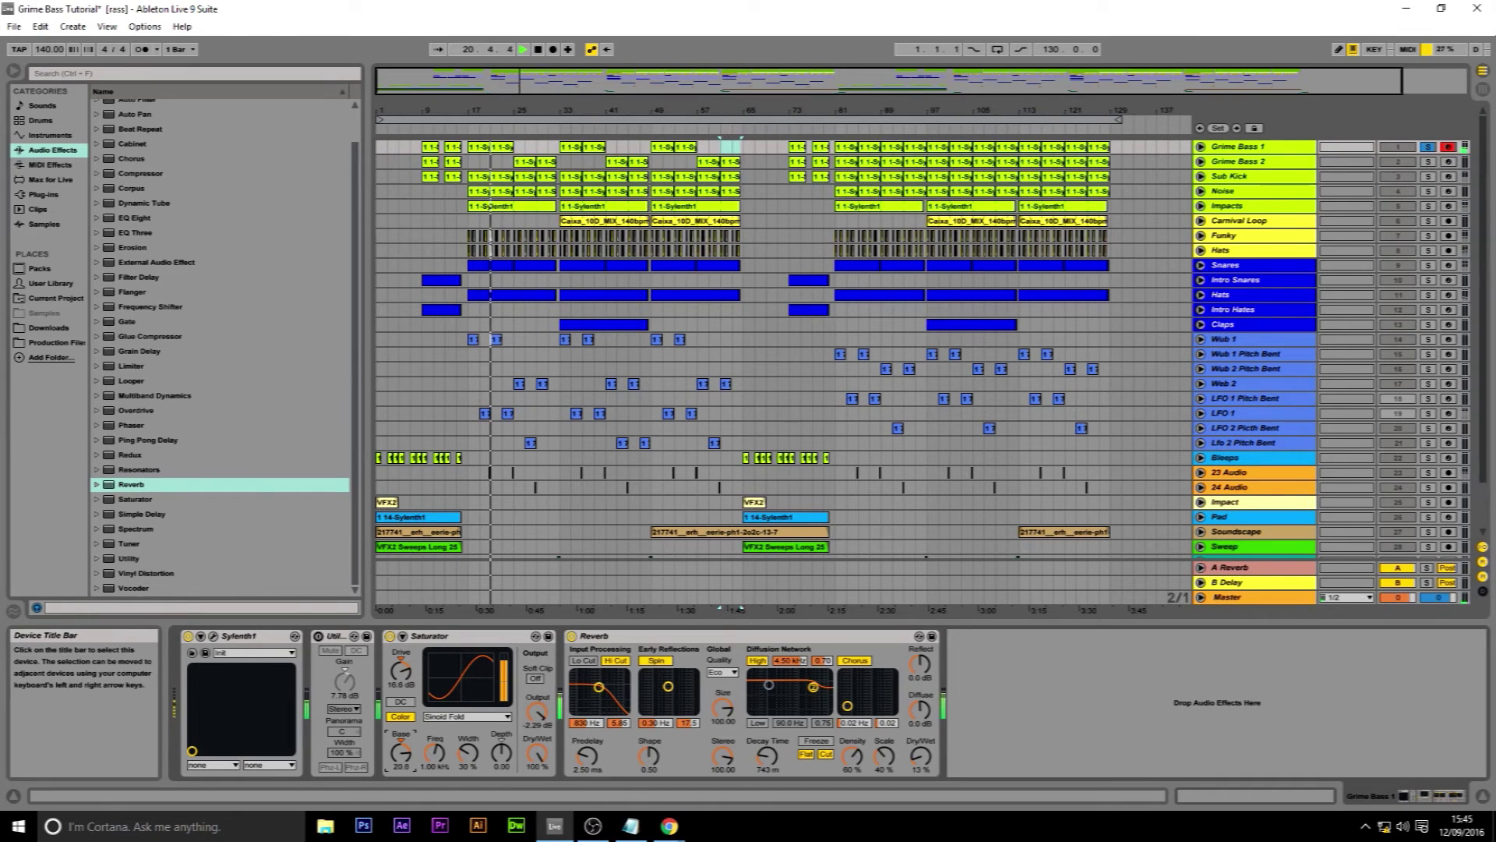
left_click_drag(401, 752, 401, 748)
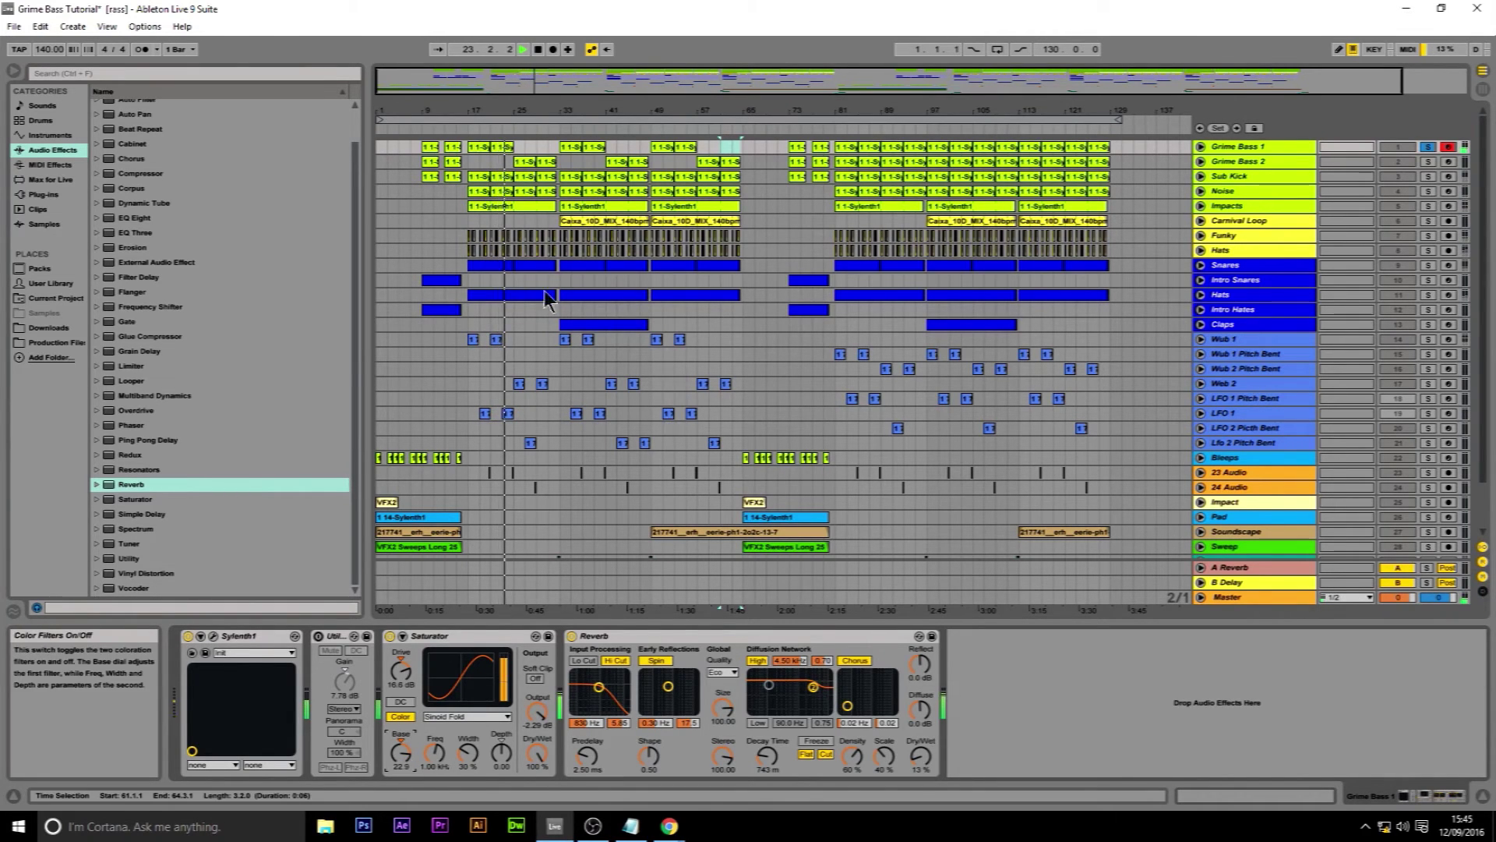
Step: Solo Grime Bass 2 and lower its Saturator's Base to about 14.9
left_click(1433, 163)
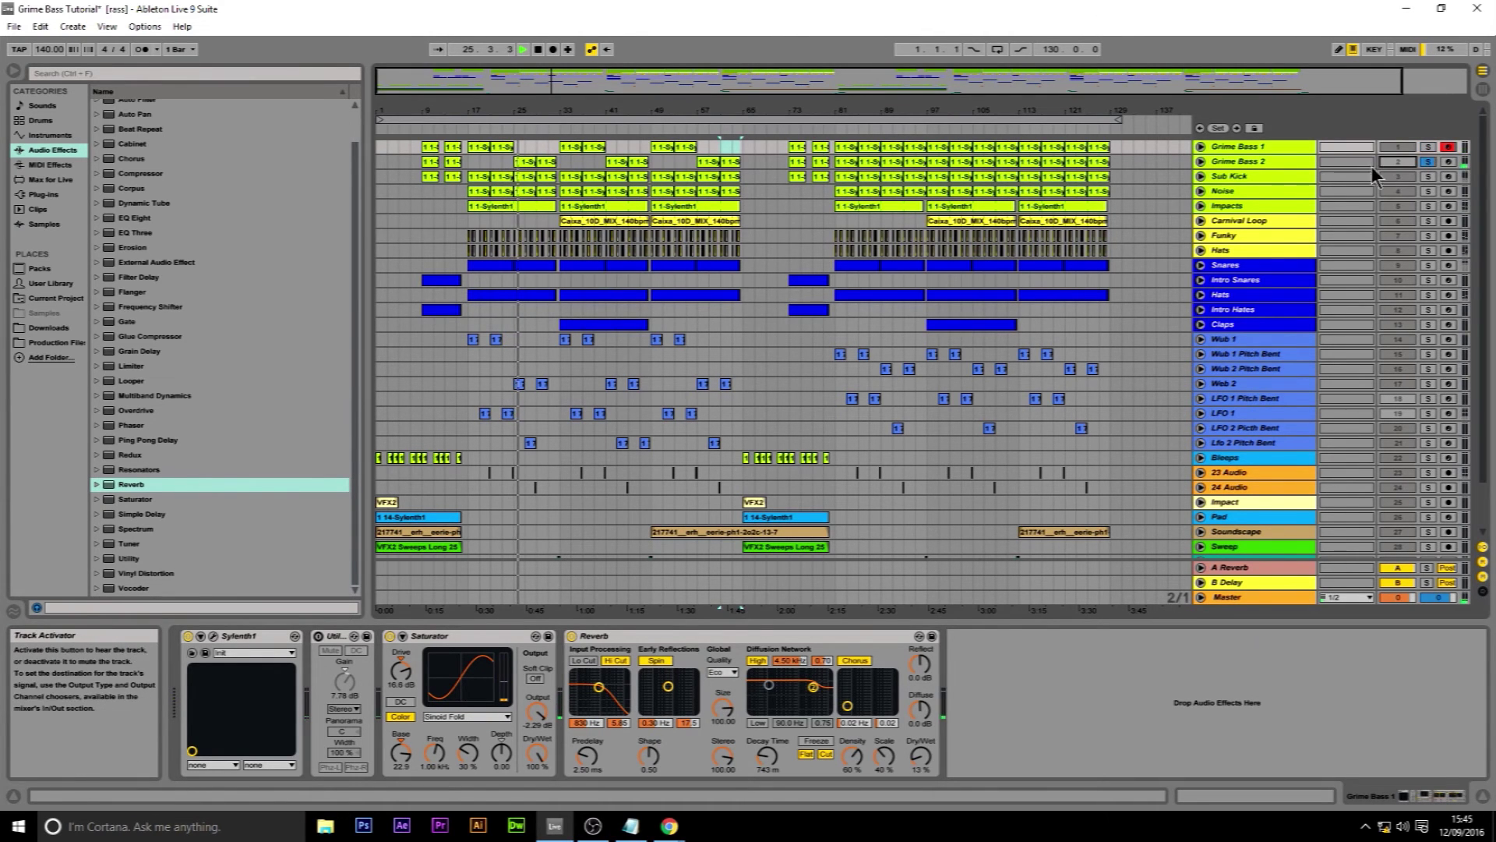
left_click(1279, 157)
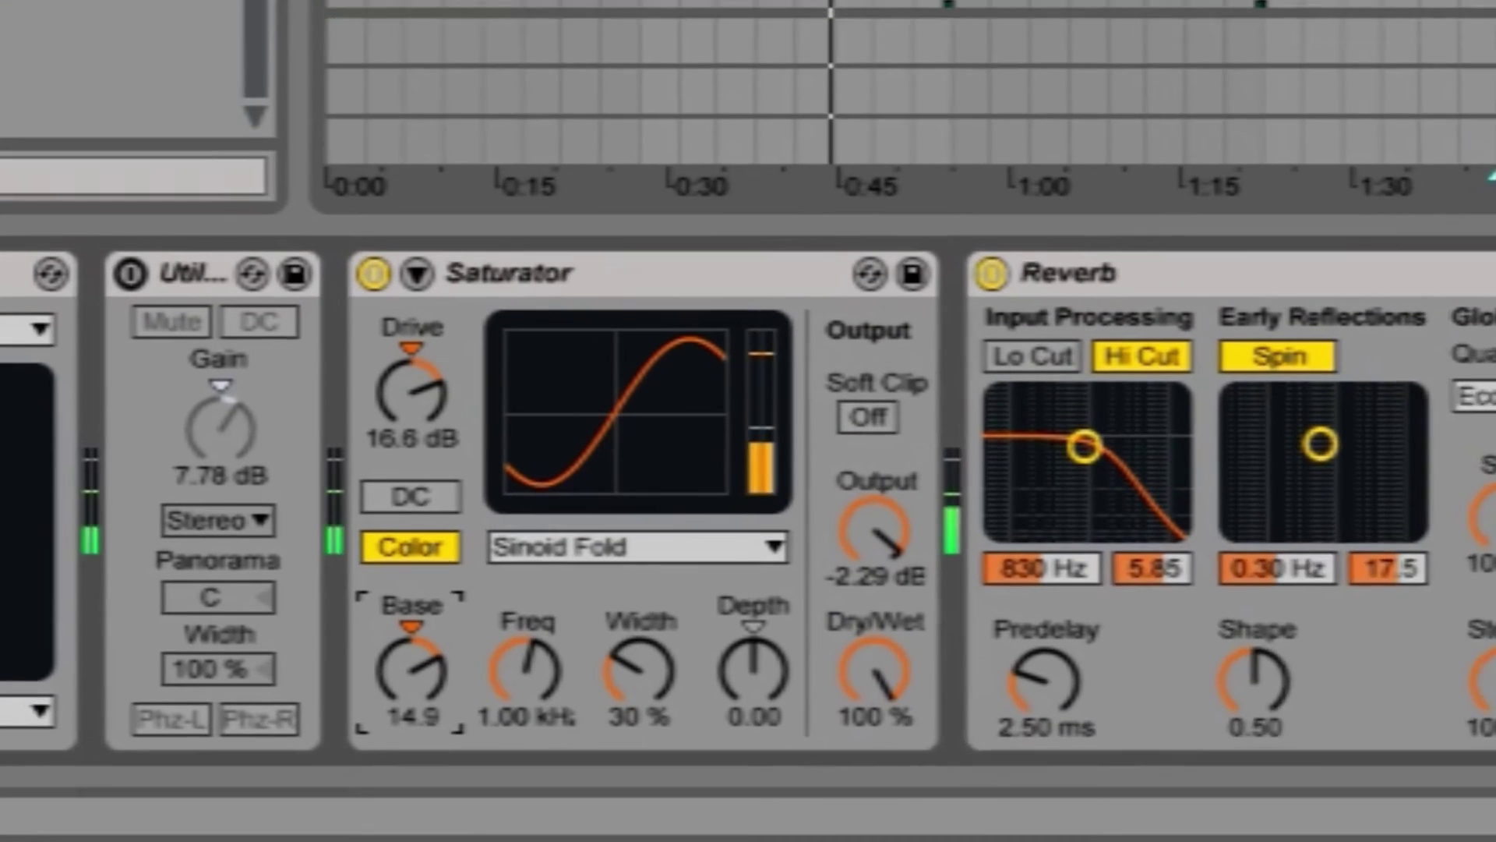